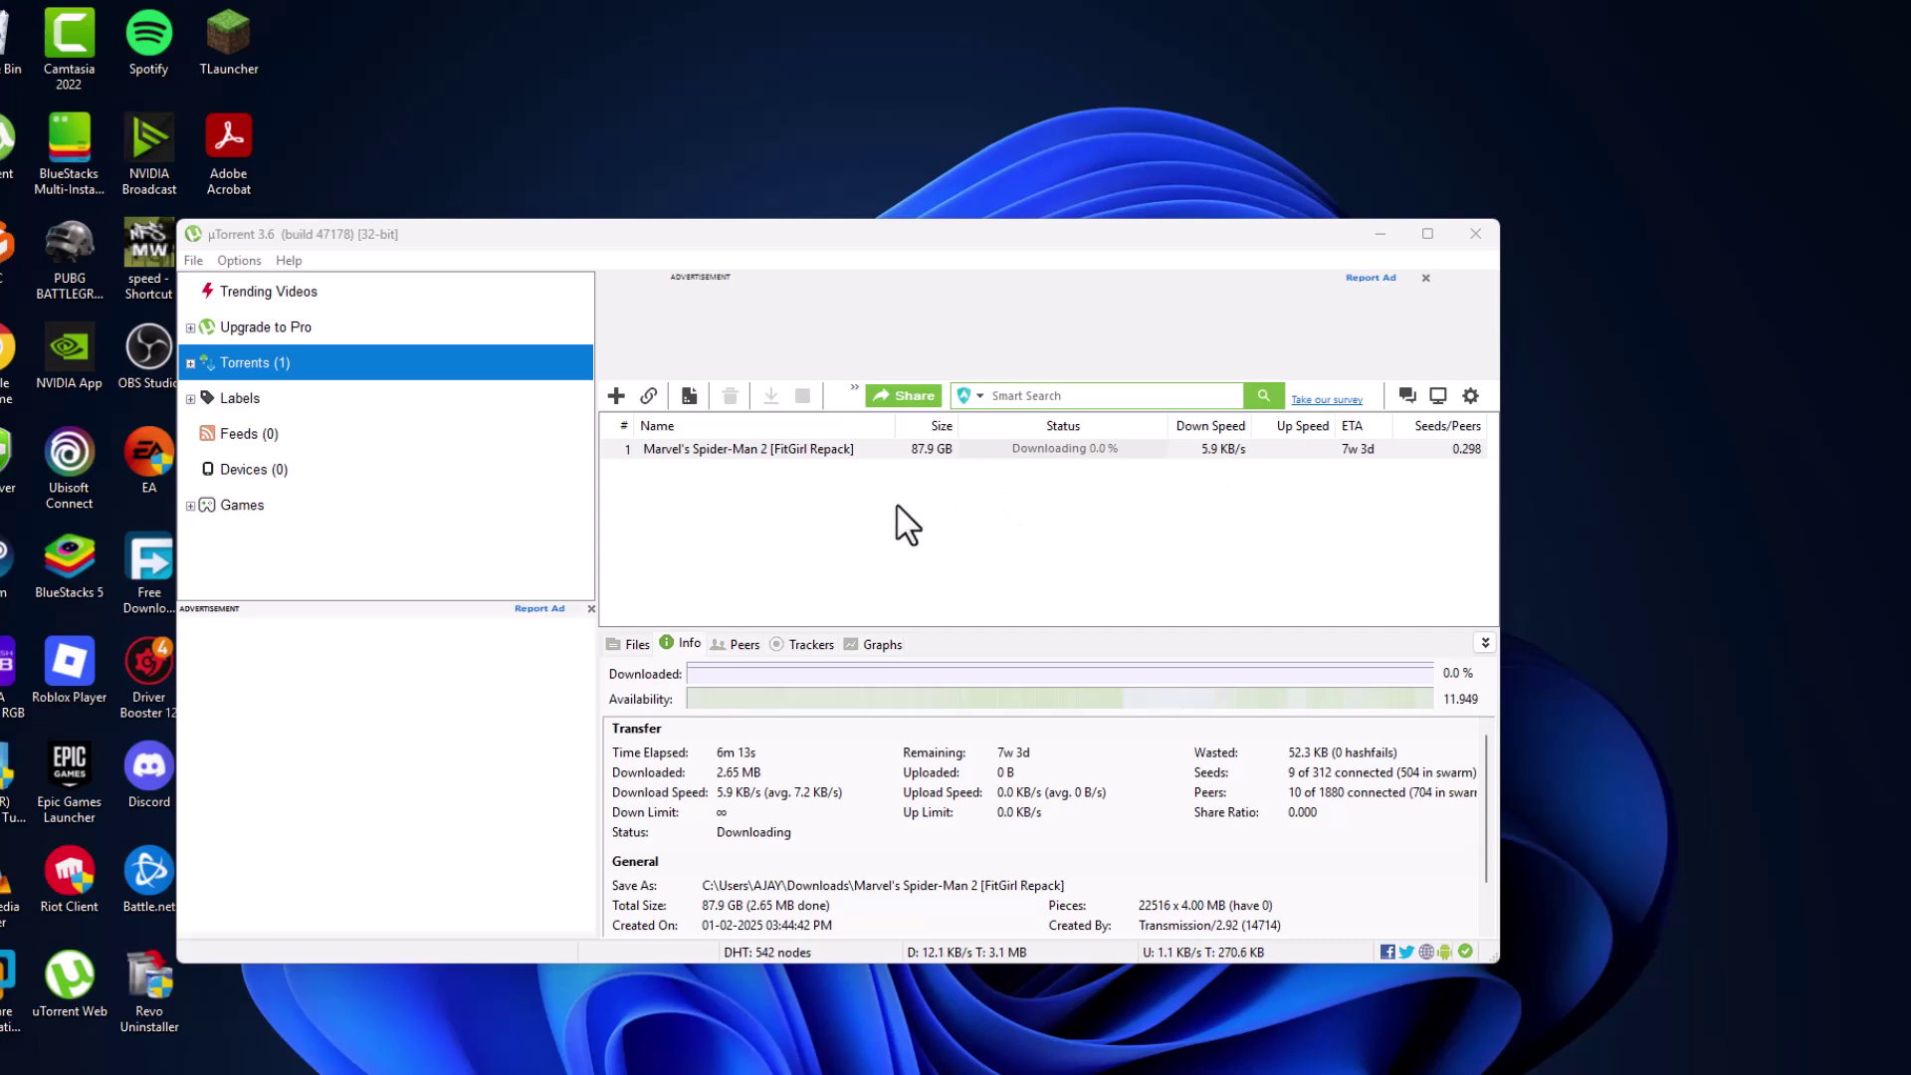
- Pause the Spider-Man 2 torrent and set the incoming connections port to 10734
{"action": "right_click", "coordinate": [813, 450]}
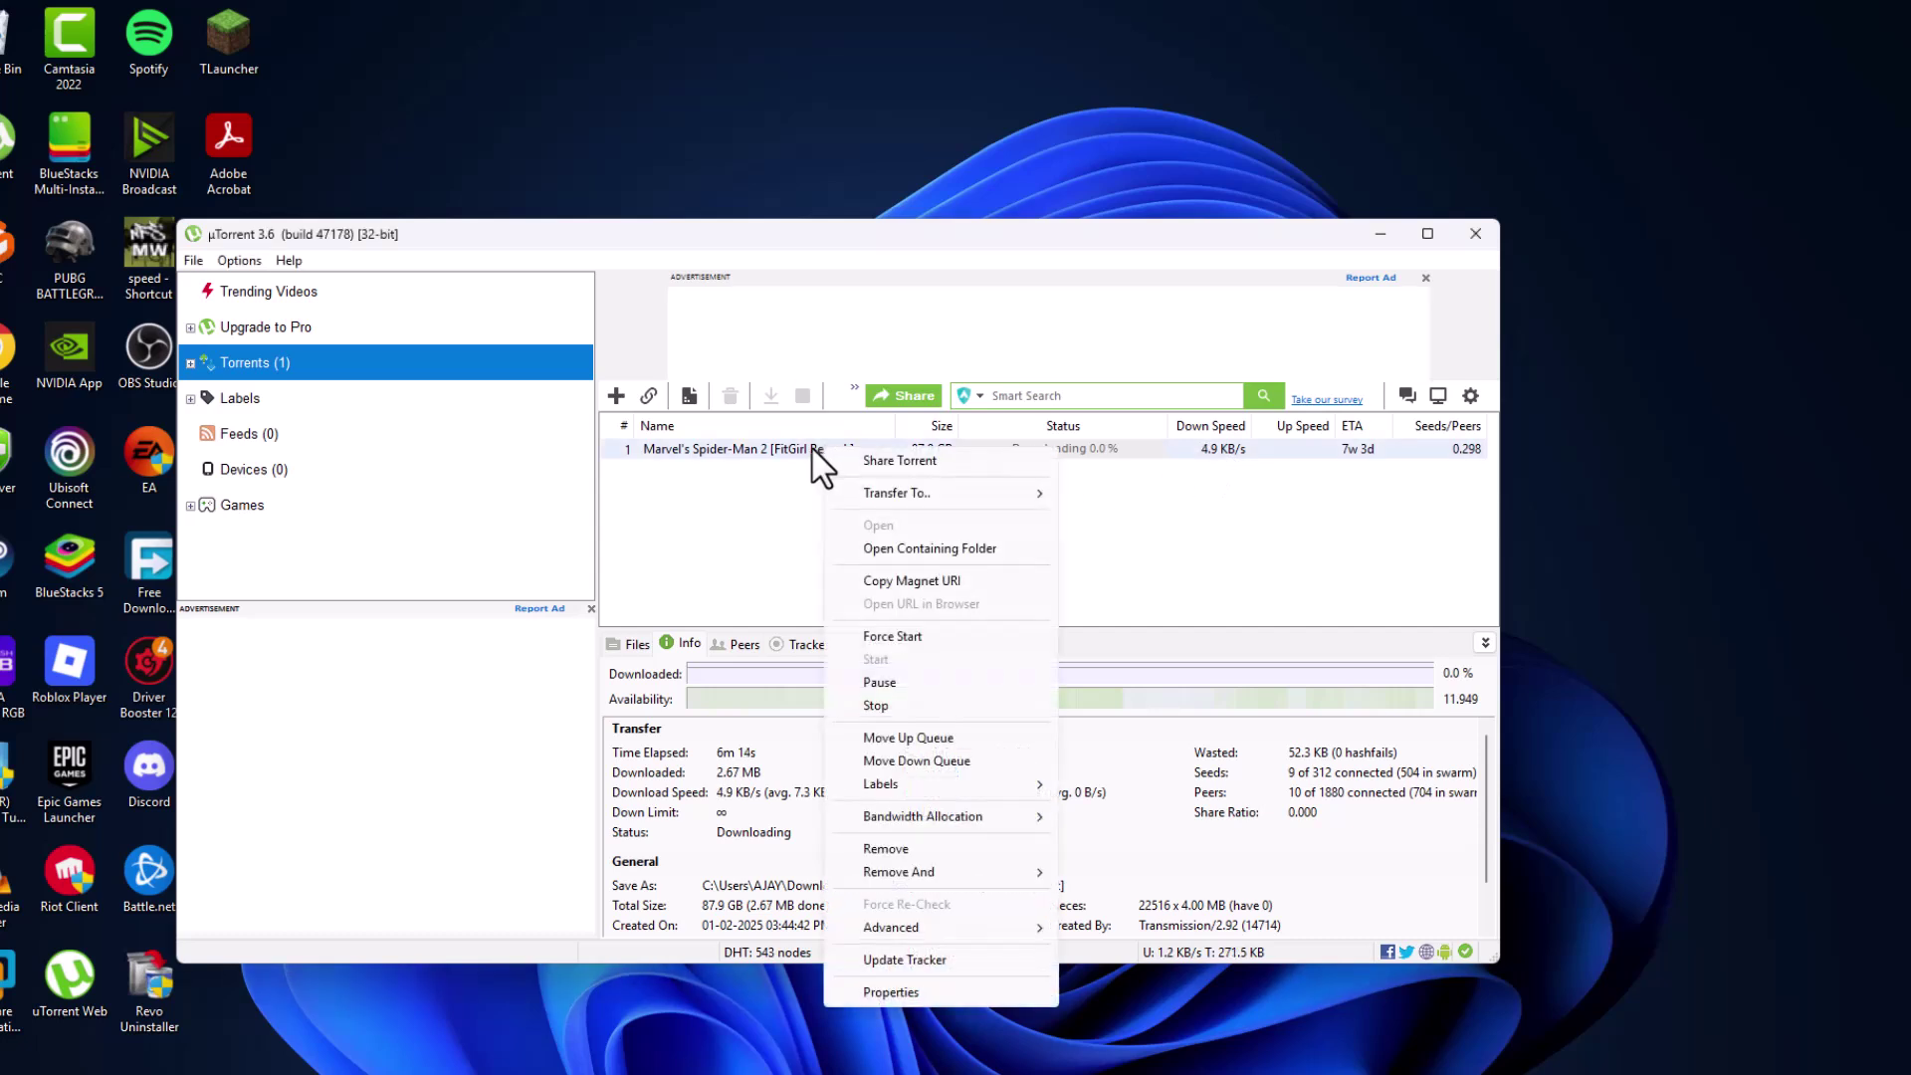
{"action": "left_click", "coordinate": [911, 683]}
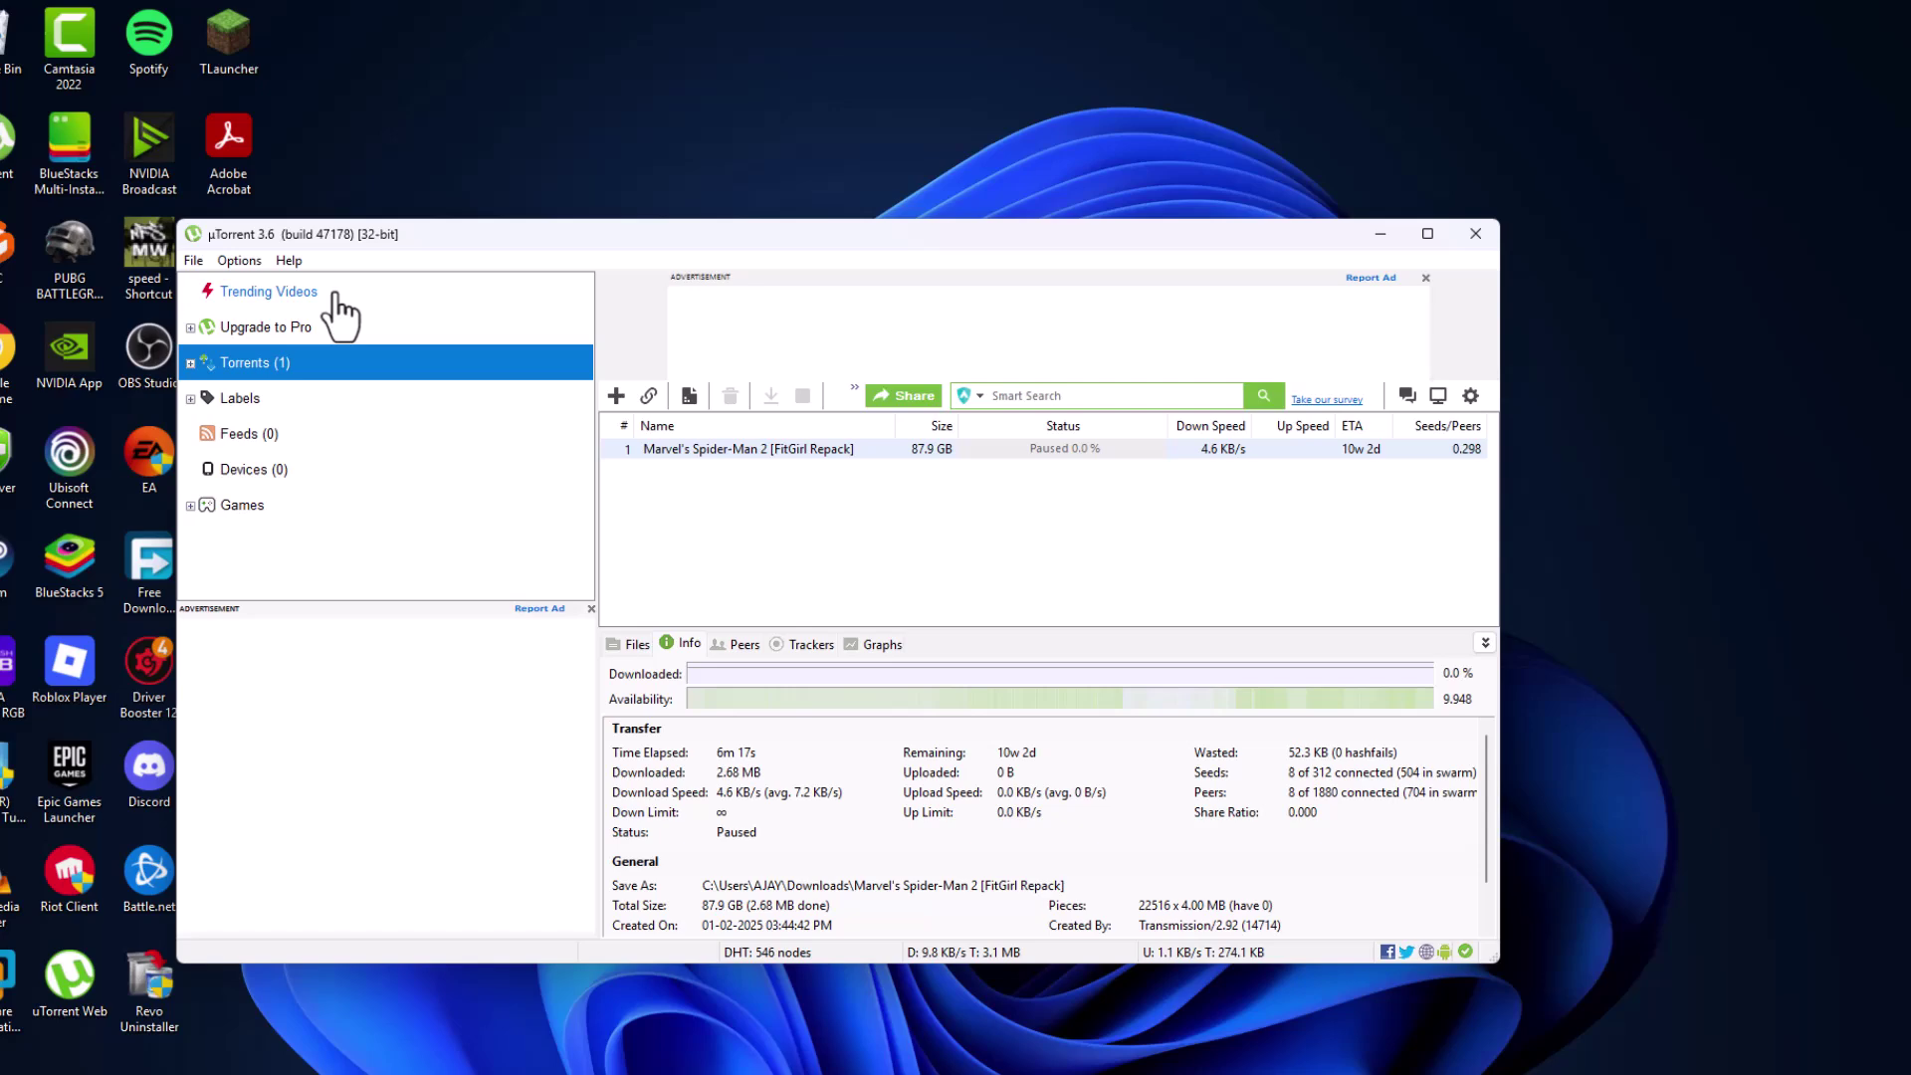
{"action": "left_click", "coordinate": [240, 264]}
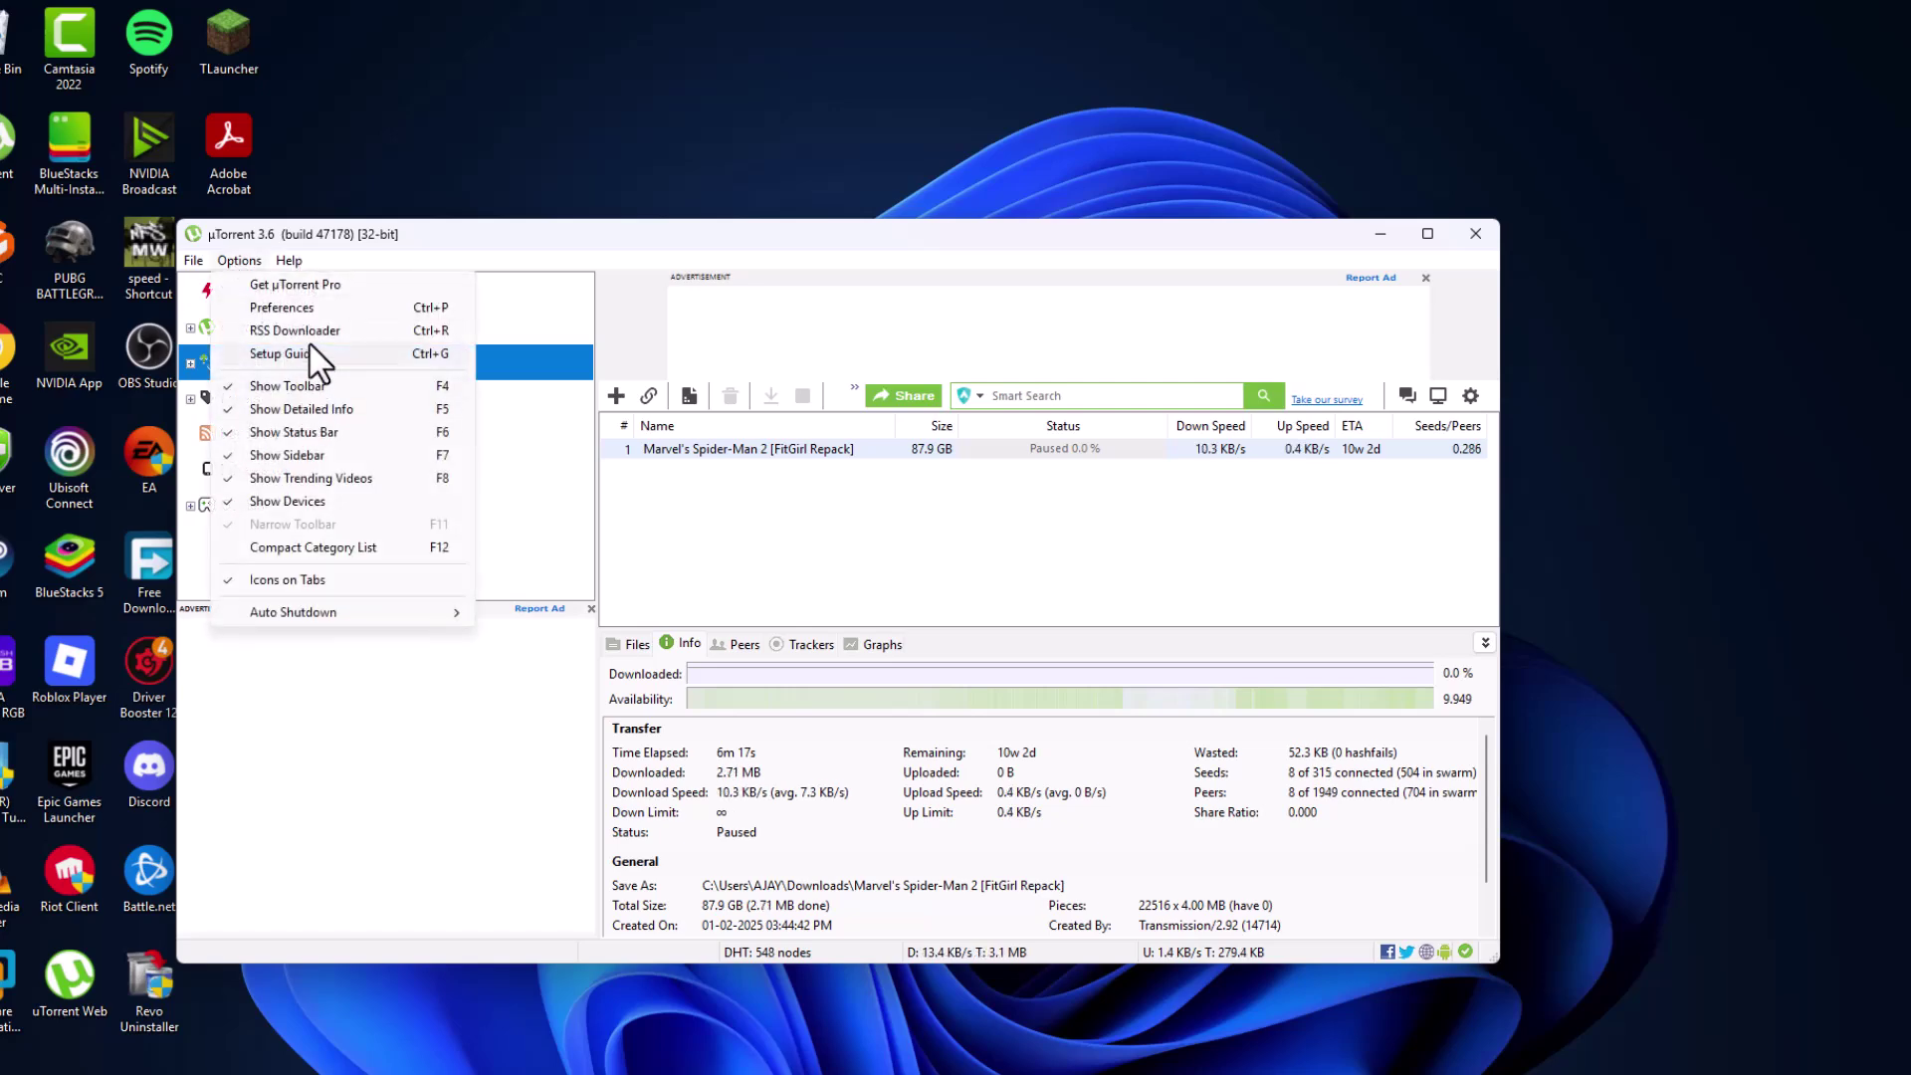
{"action": "left_click", "coordinate": [289, 308]}
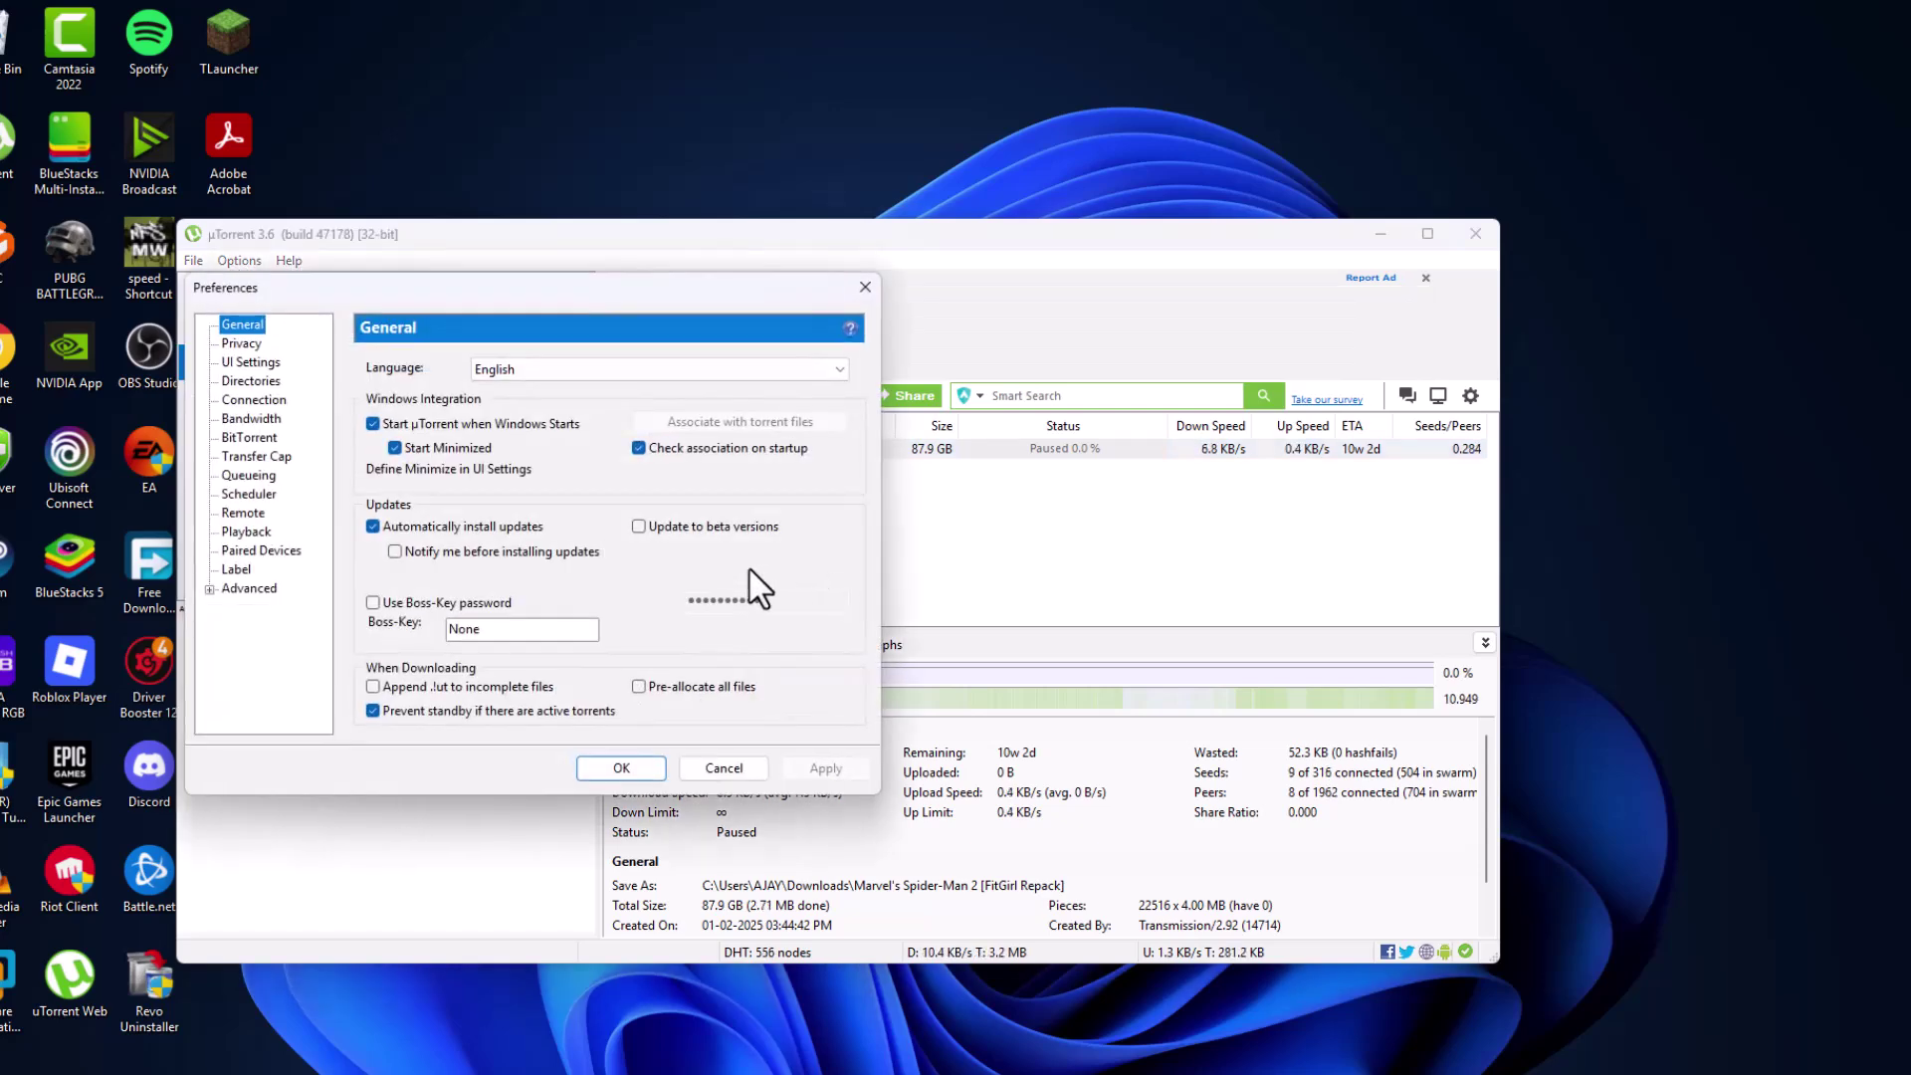
{"action": "left_click", "coordinate": [255, 399]}
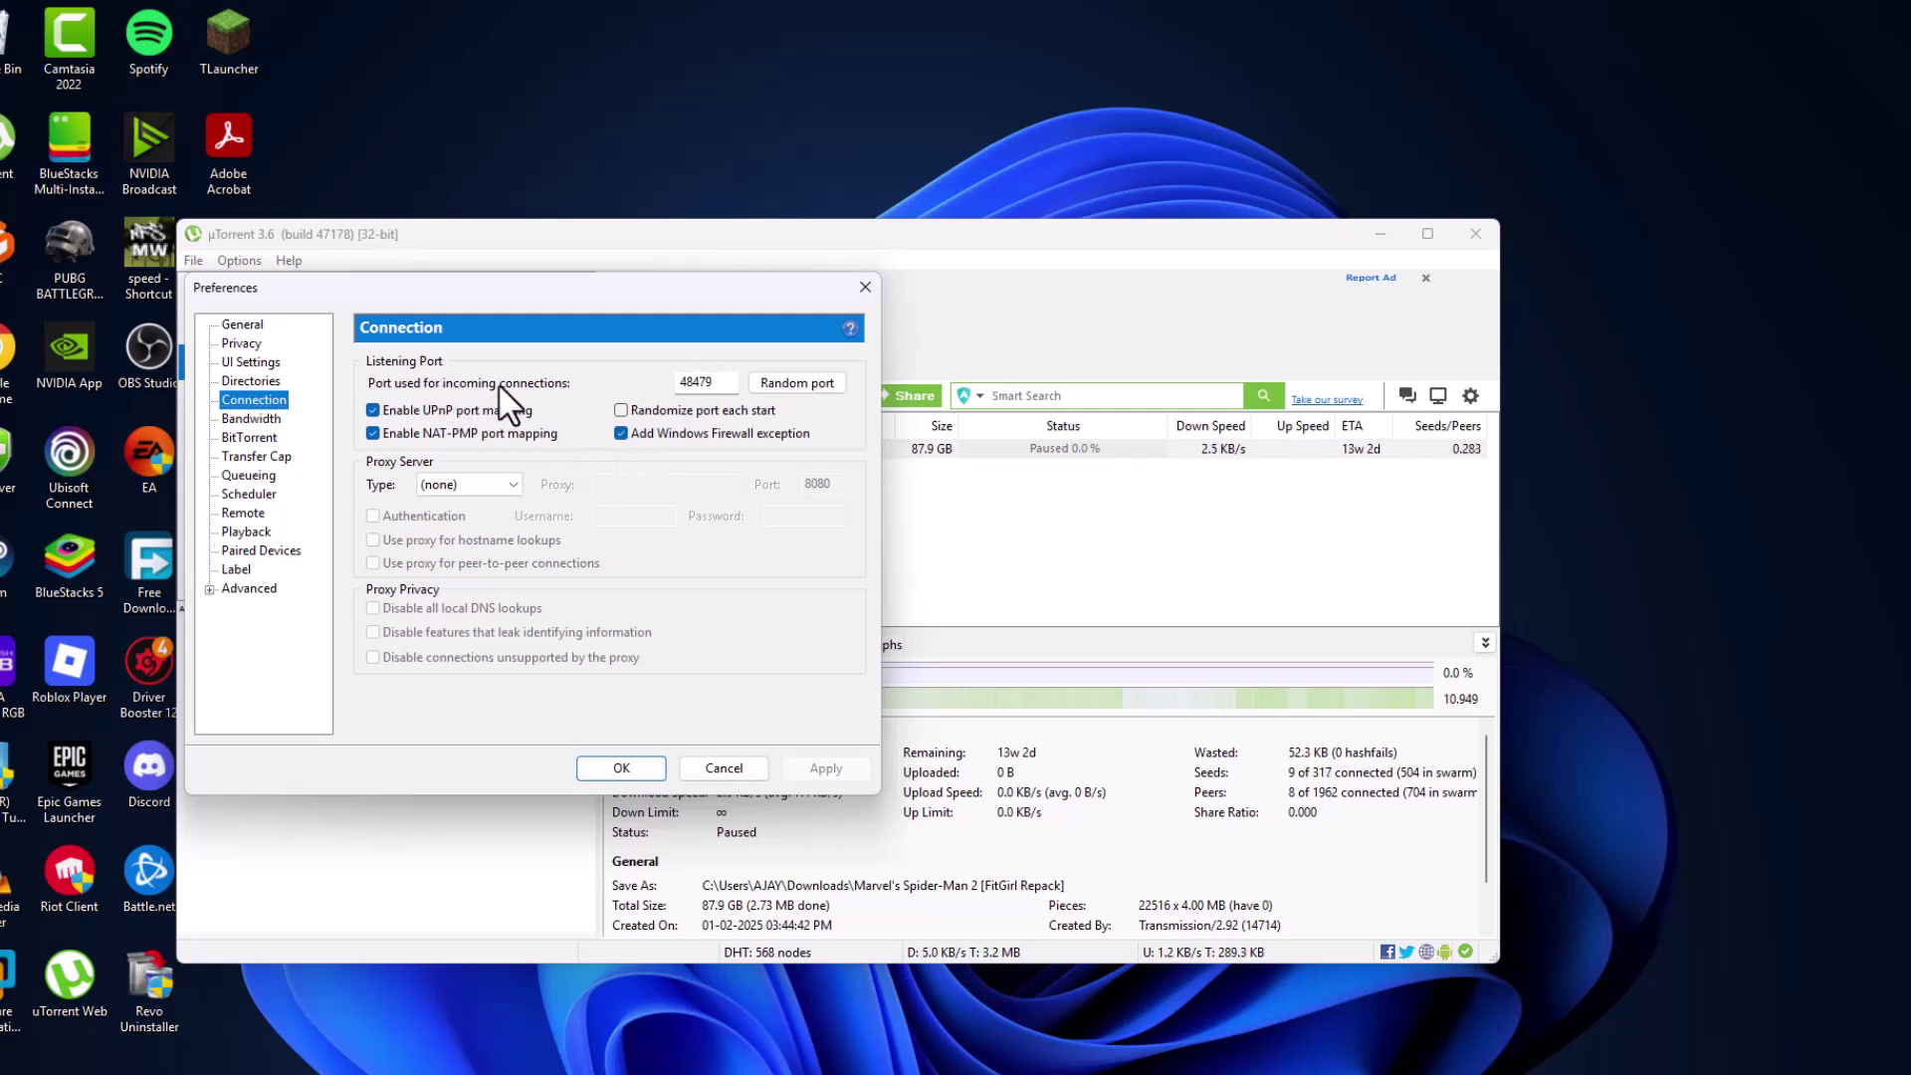
{"action": "double_click", "coordinate": [709, 384]}
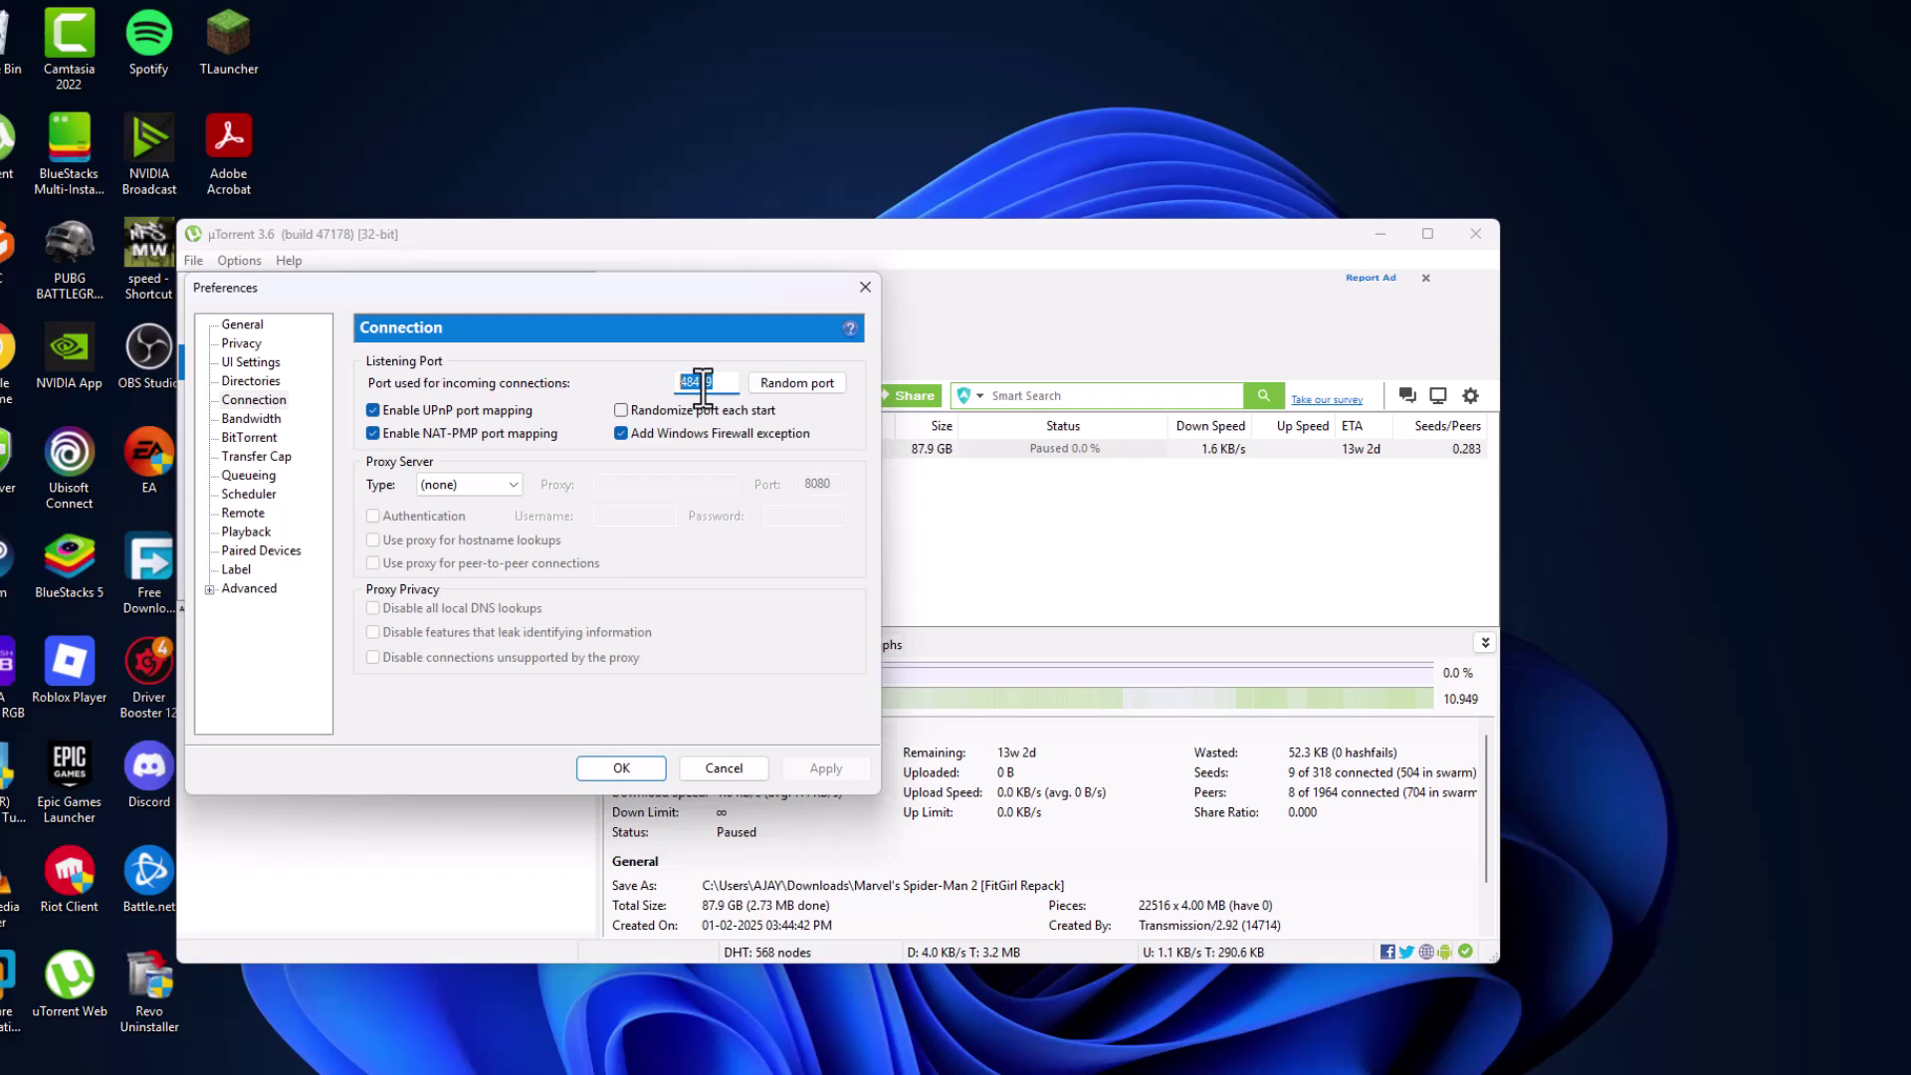
{"action": "type", "text": "107"}
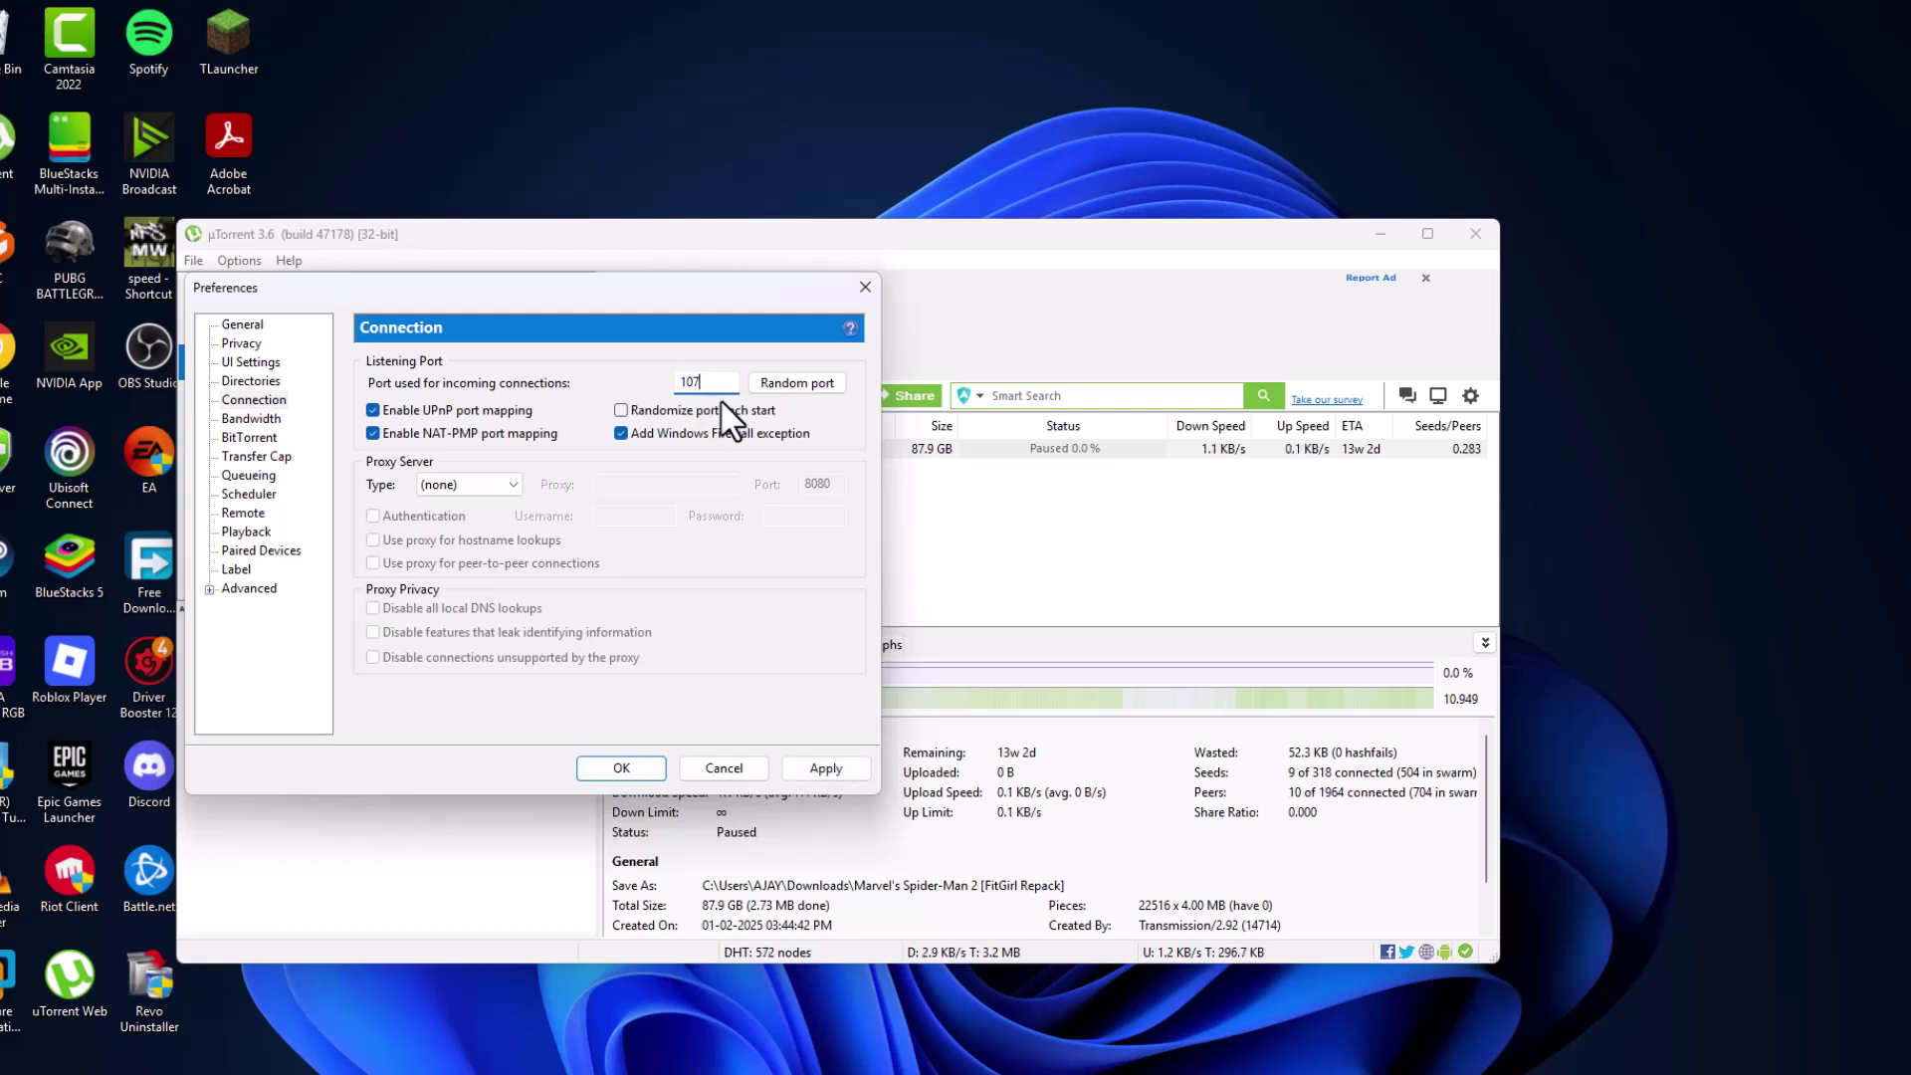
{"action": "type", "text": "34"}
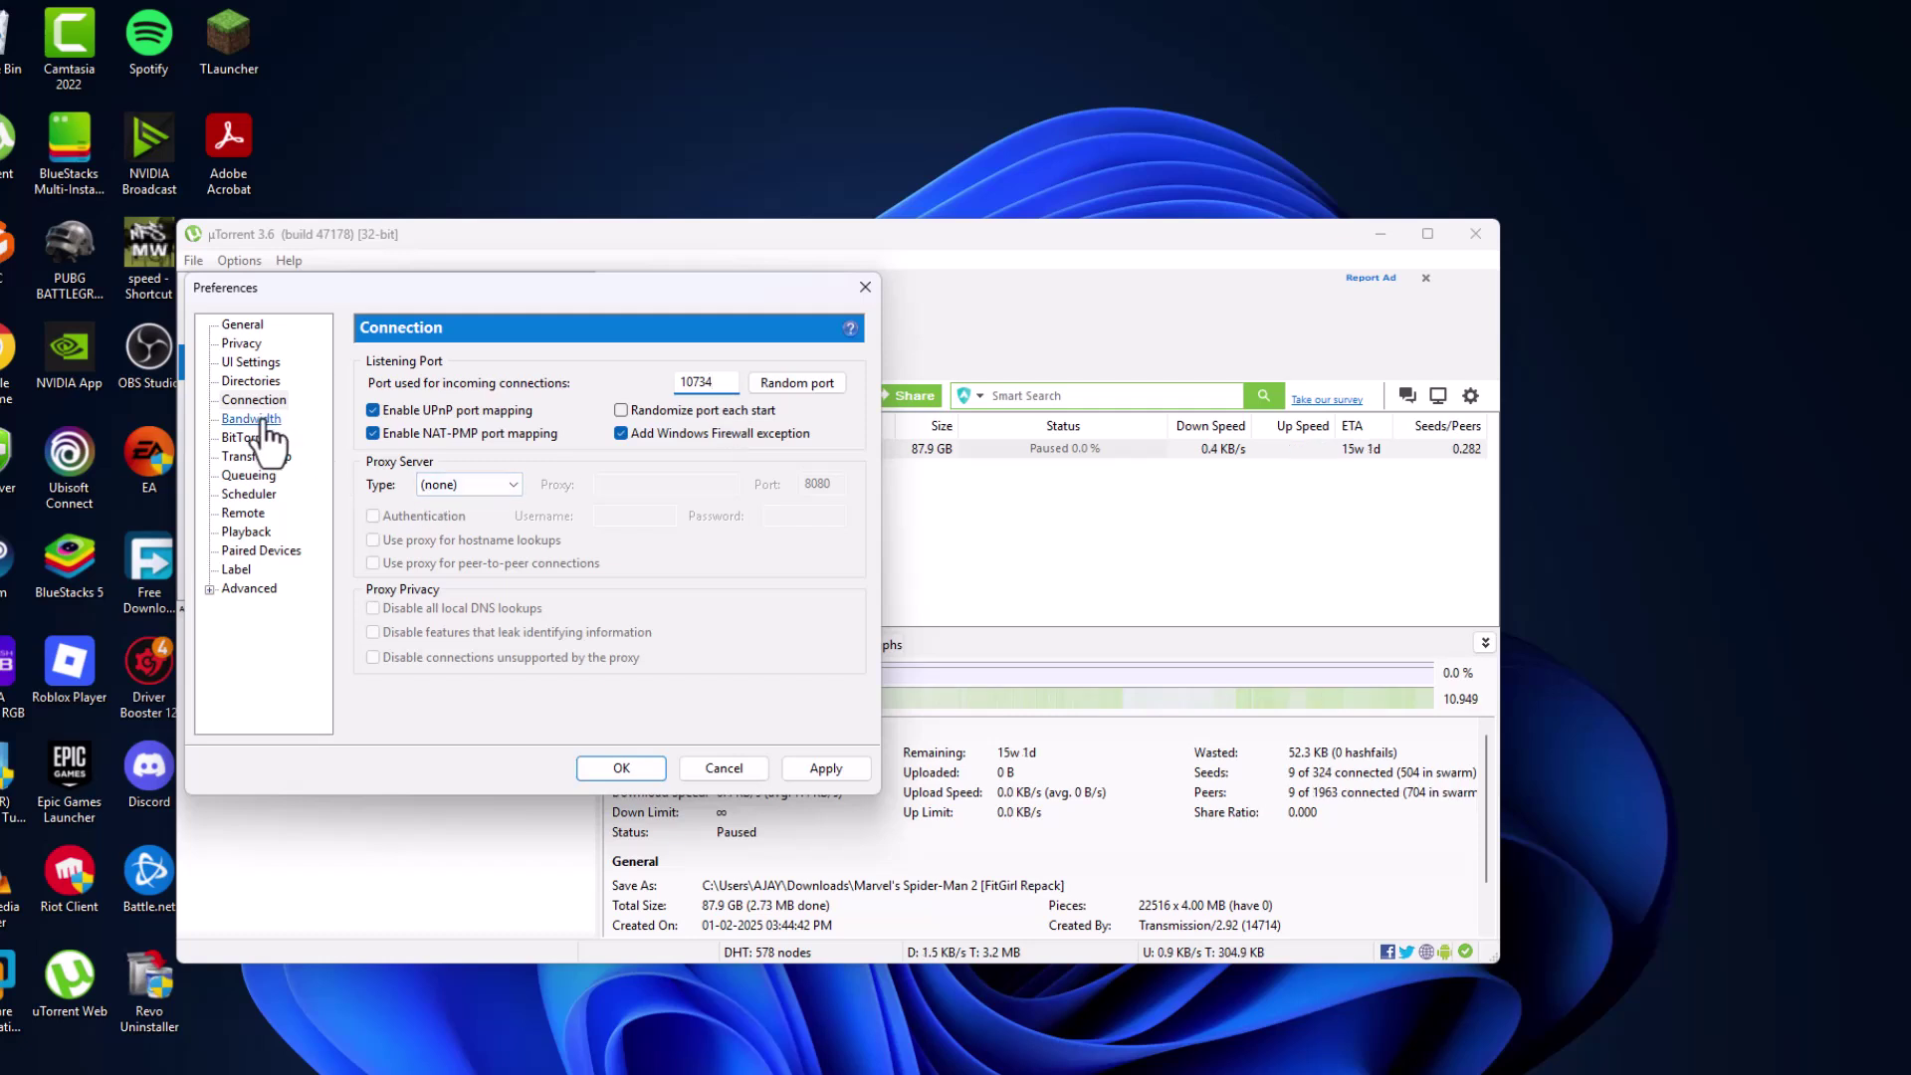
- Set upload to 100 kB/s, 2000 global connections, 1500 peers per torrent, 25 upload slots
{"action": "left_click", "coordinate": [265, 422]}
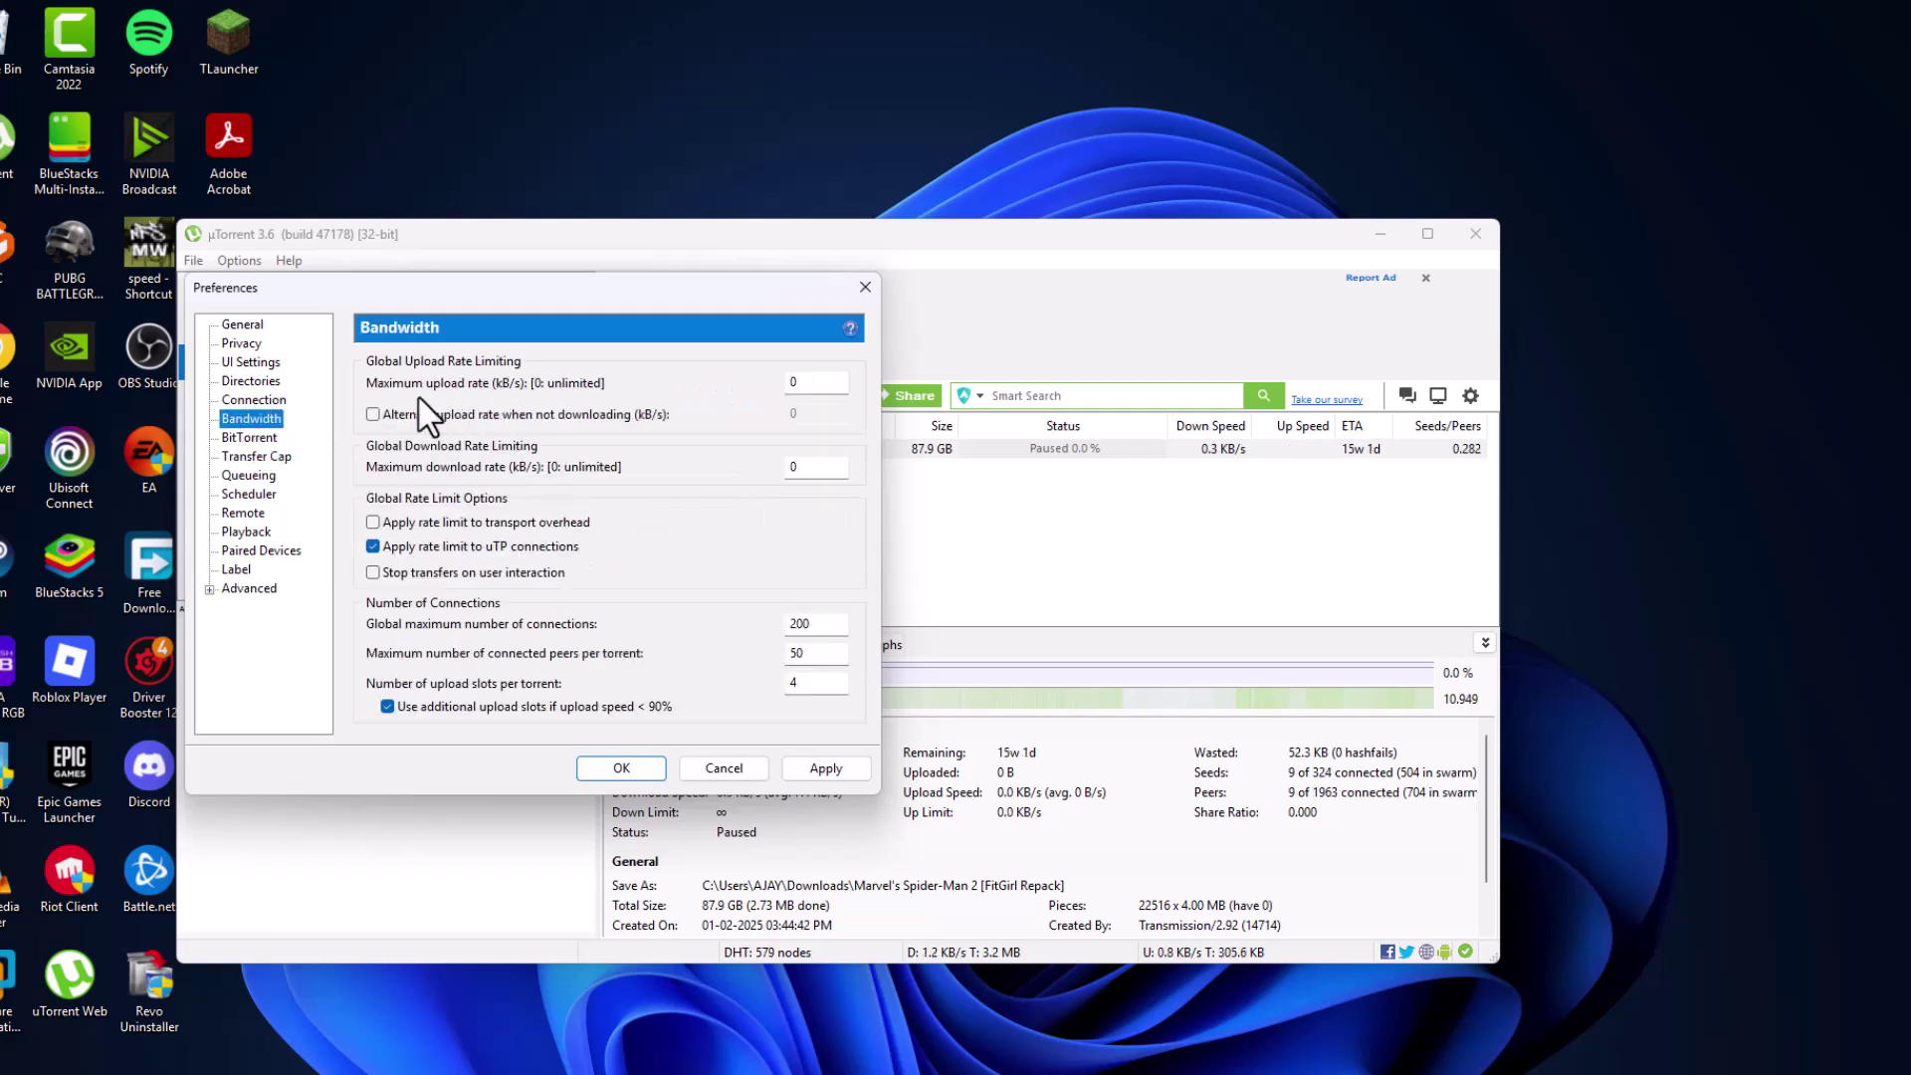
{"action": "double_click", "coordinate": [806, 382]}
{"action": "type", "text": "100"}
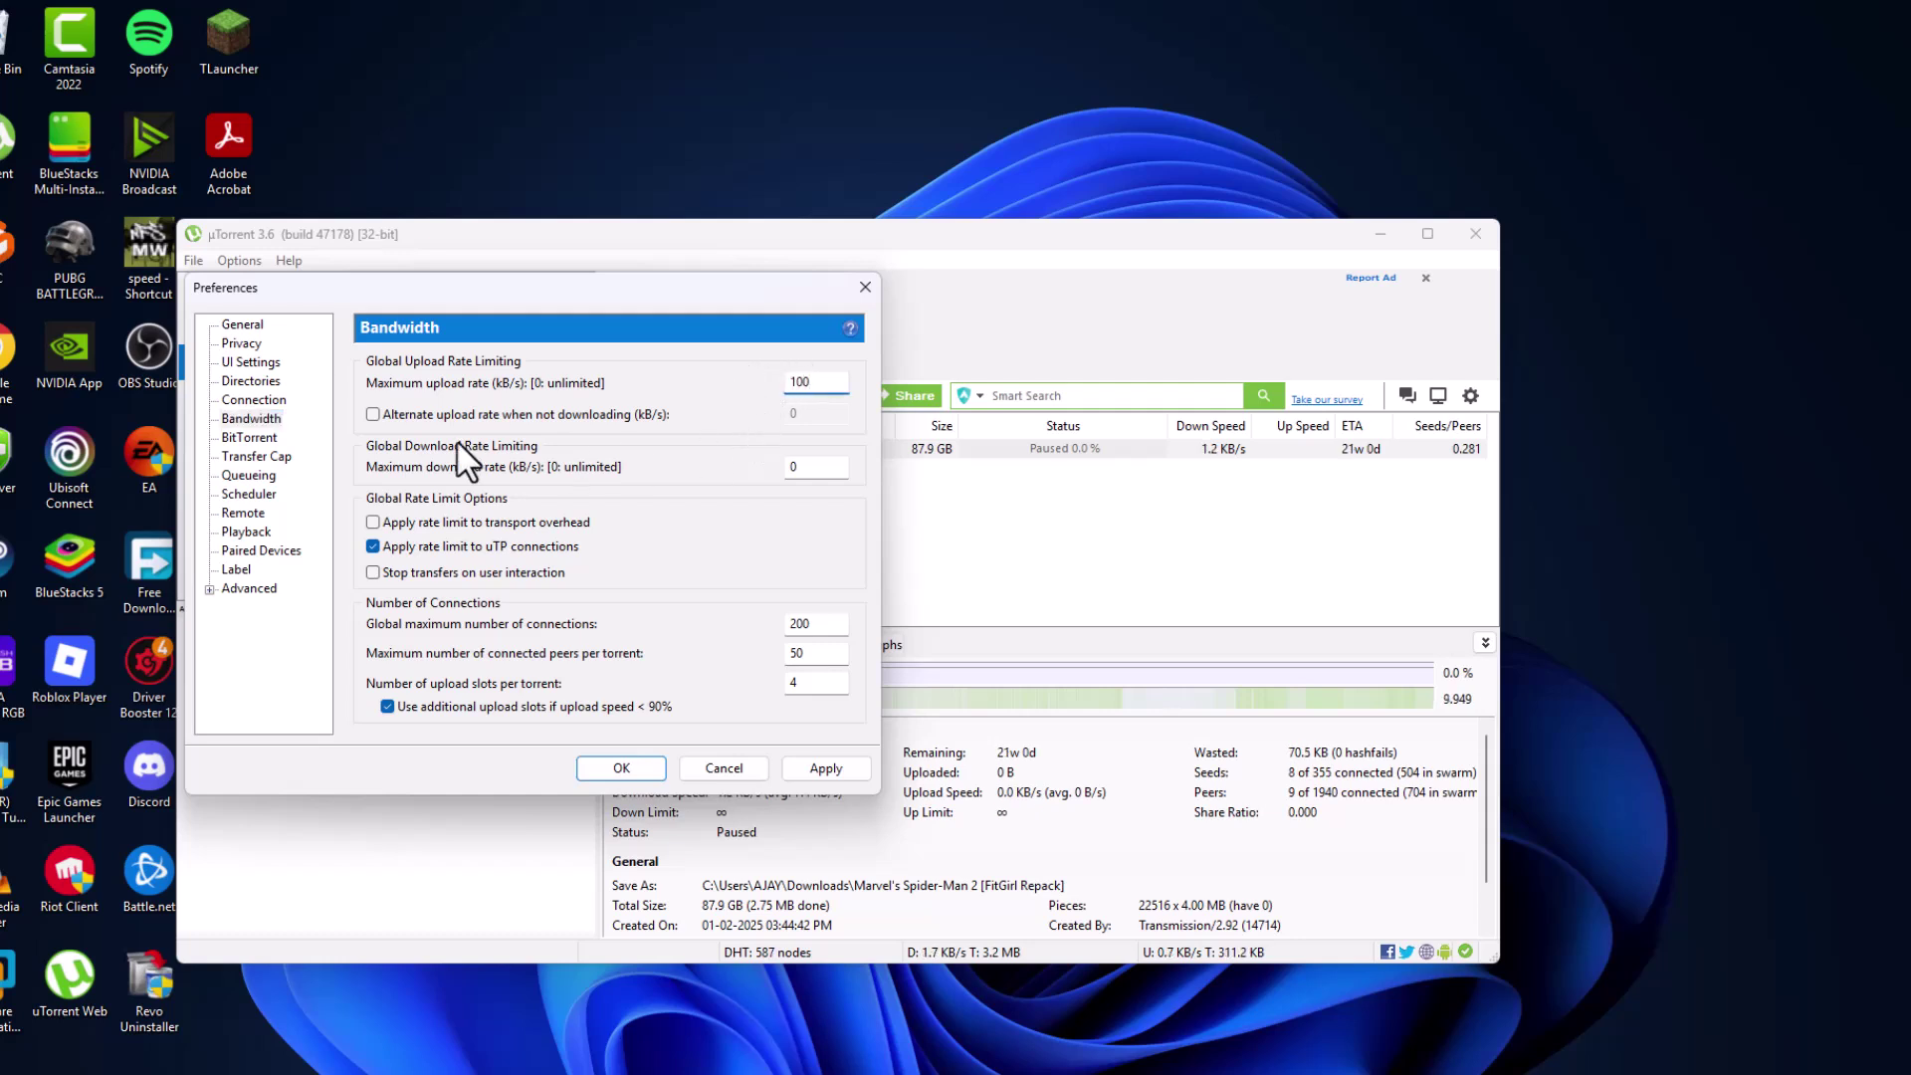
{"action": "left_click", "coordinate": [807, 471]}
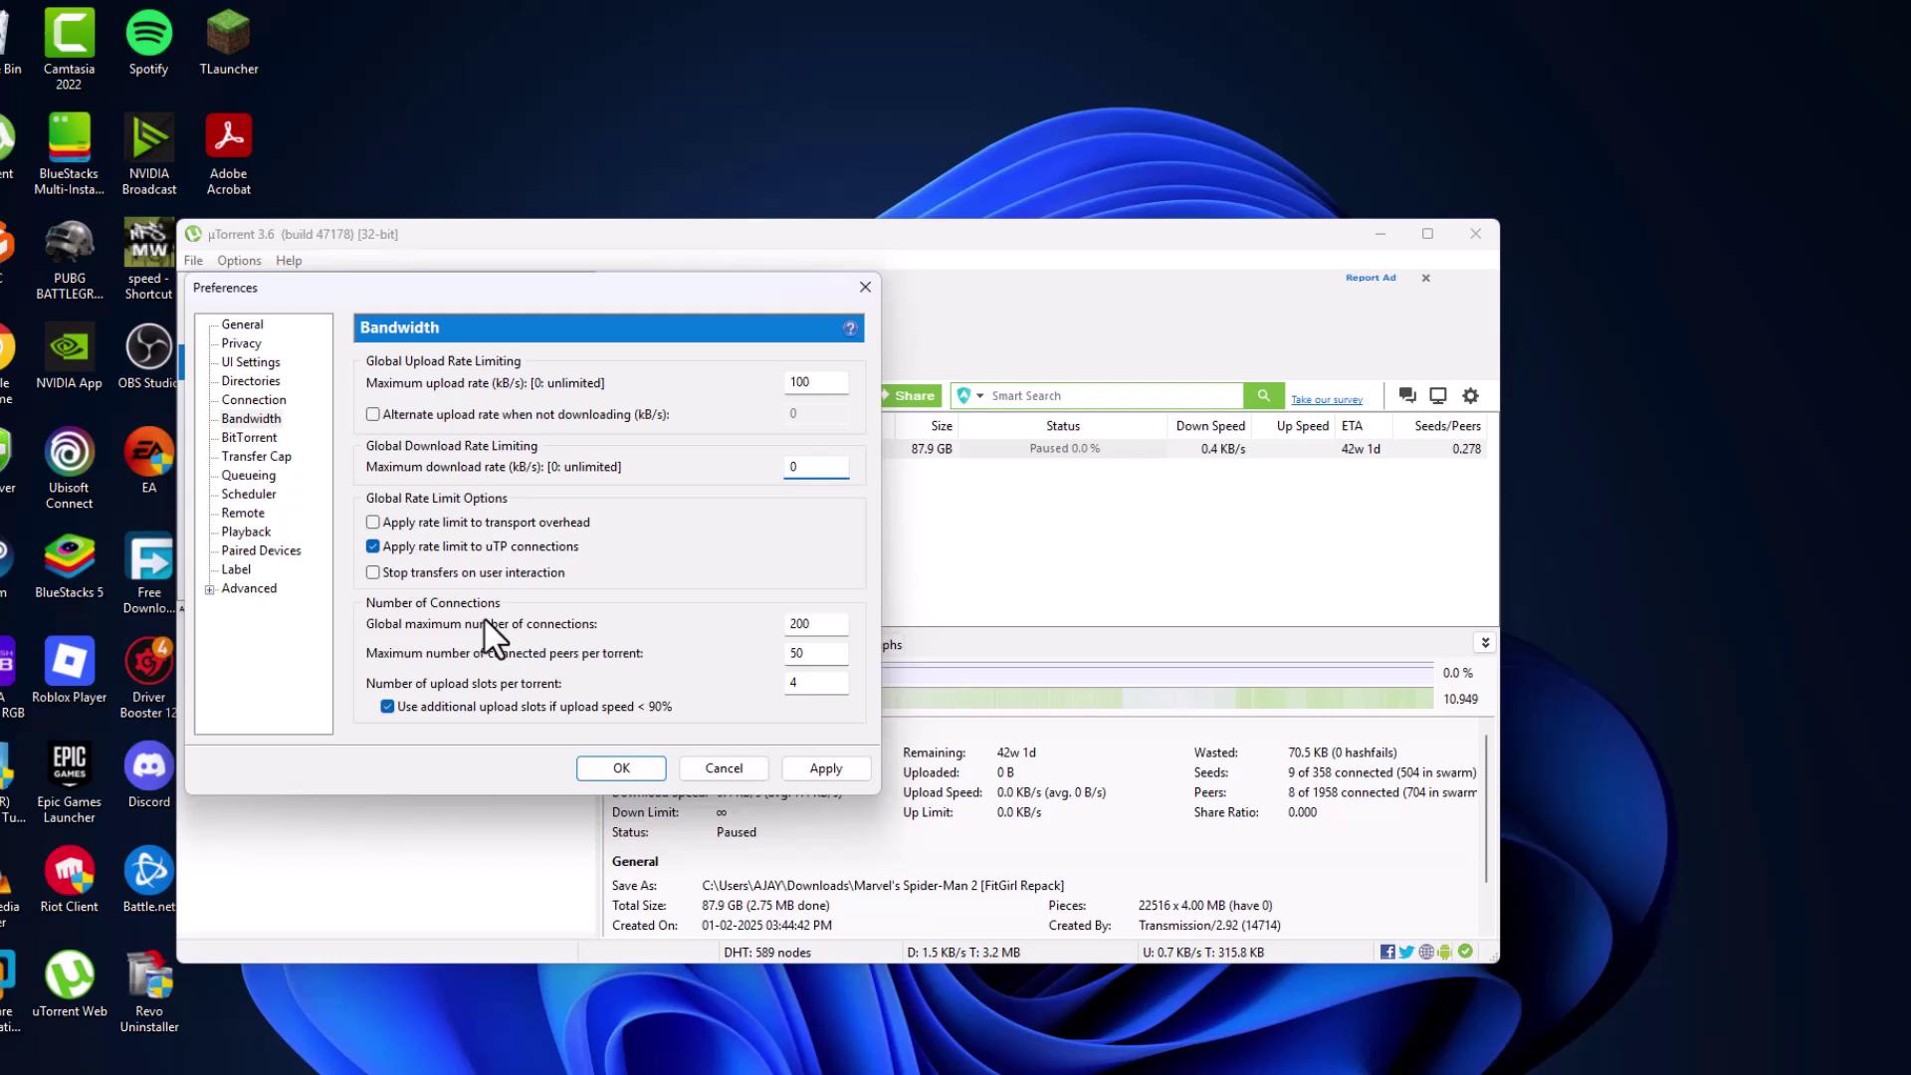
{"action": "double_click", "coordinate": [804, 623]}
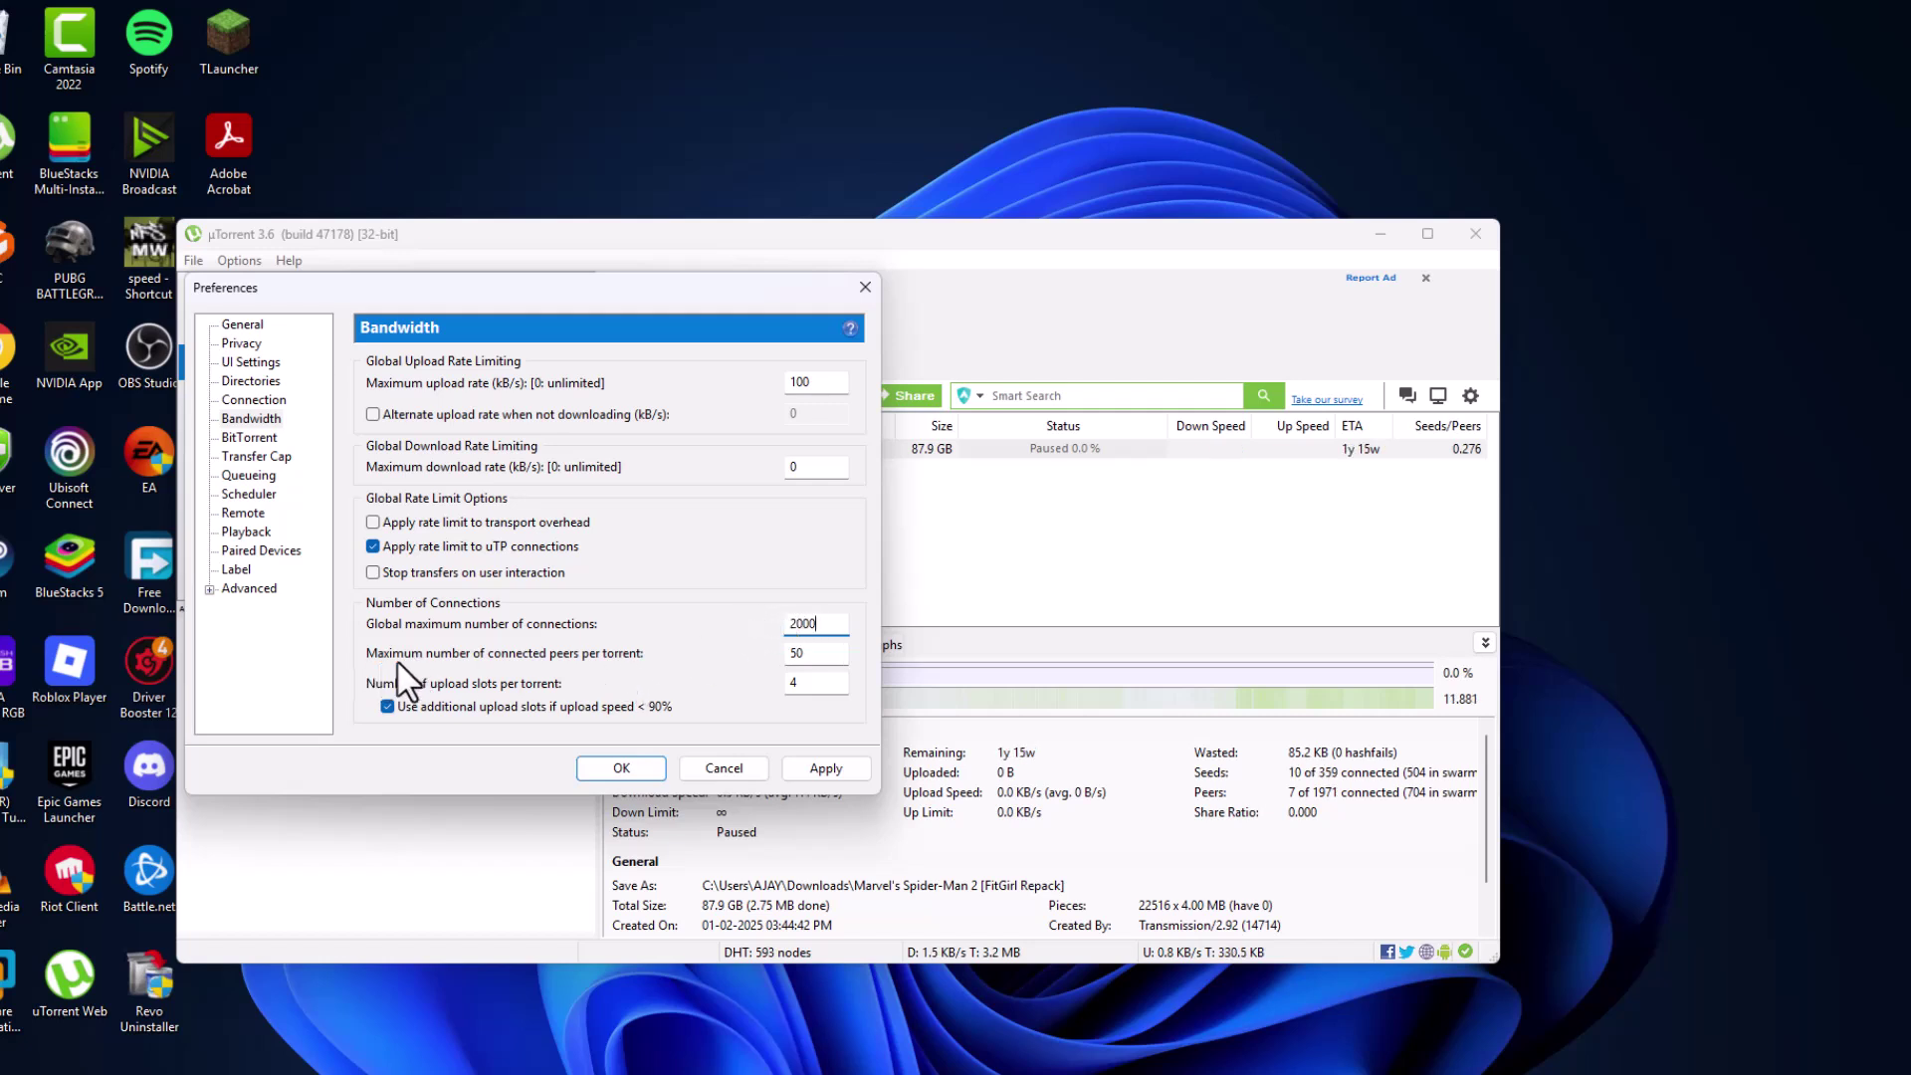
{"action": "double_click", "coordinate": [806, 654]}
{"action": "type", "text": "00"}
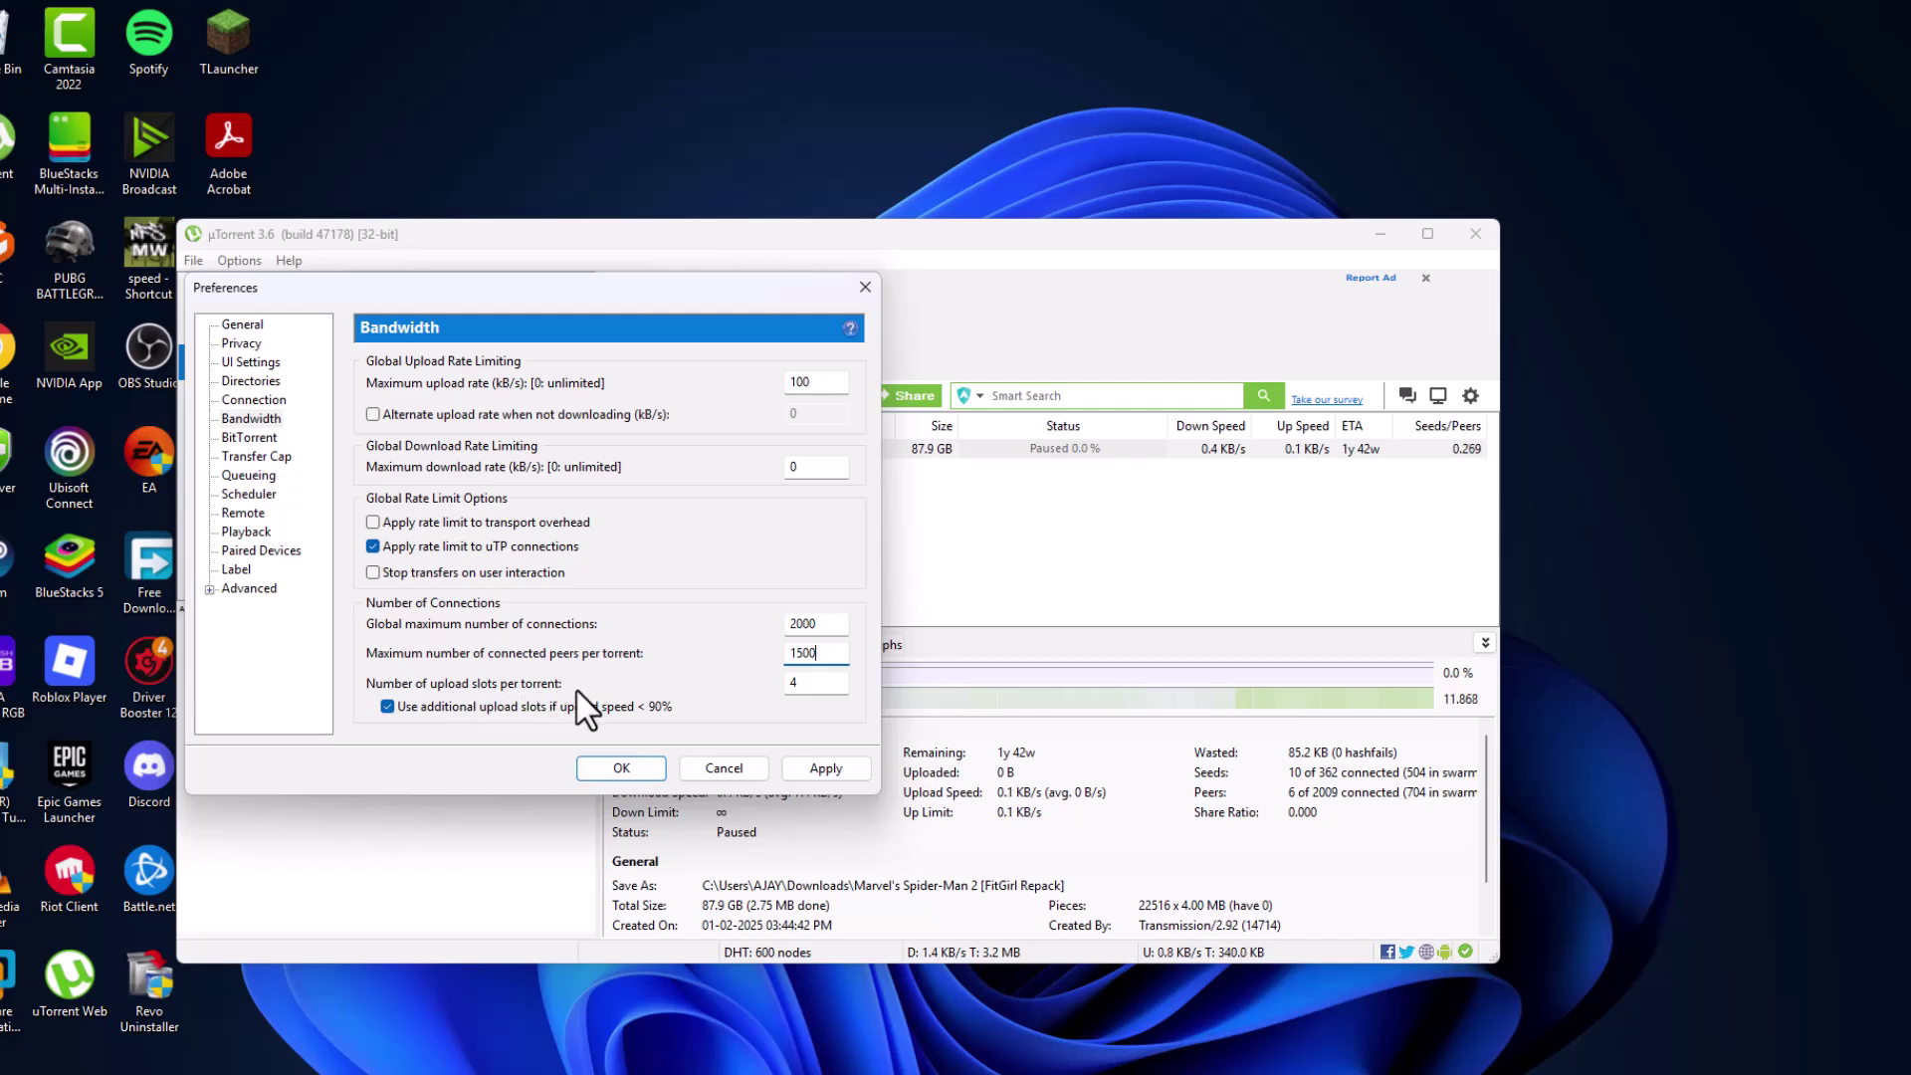
{"action": "left_click_drag", "start_coordinate": [808, 683], "coordinate": [768, 685]}
{"action": "type", "text": "5"}
{"action": "left_click", "coordinate": [259, 437]}
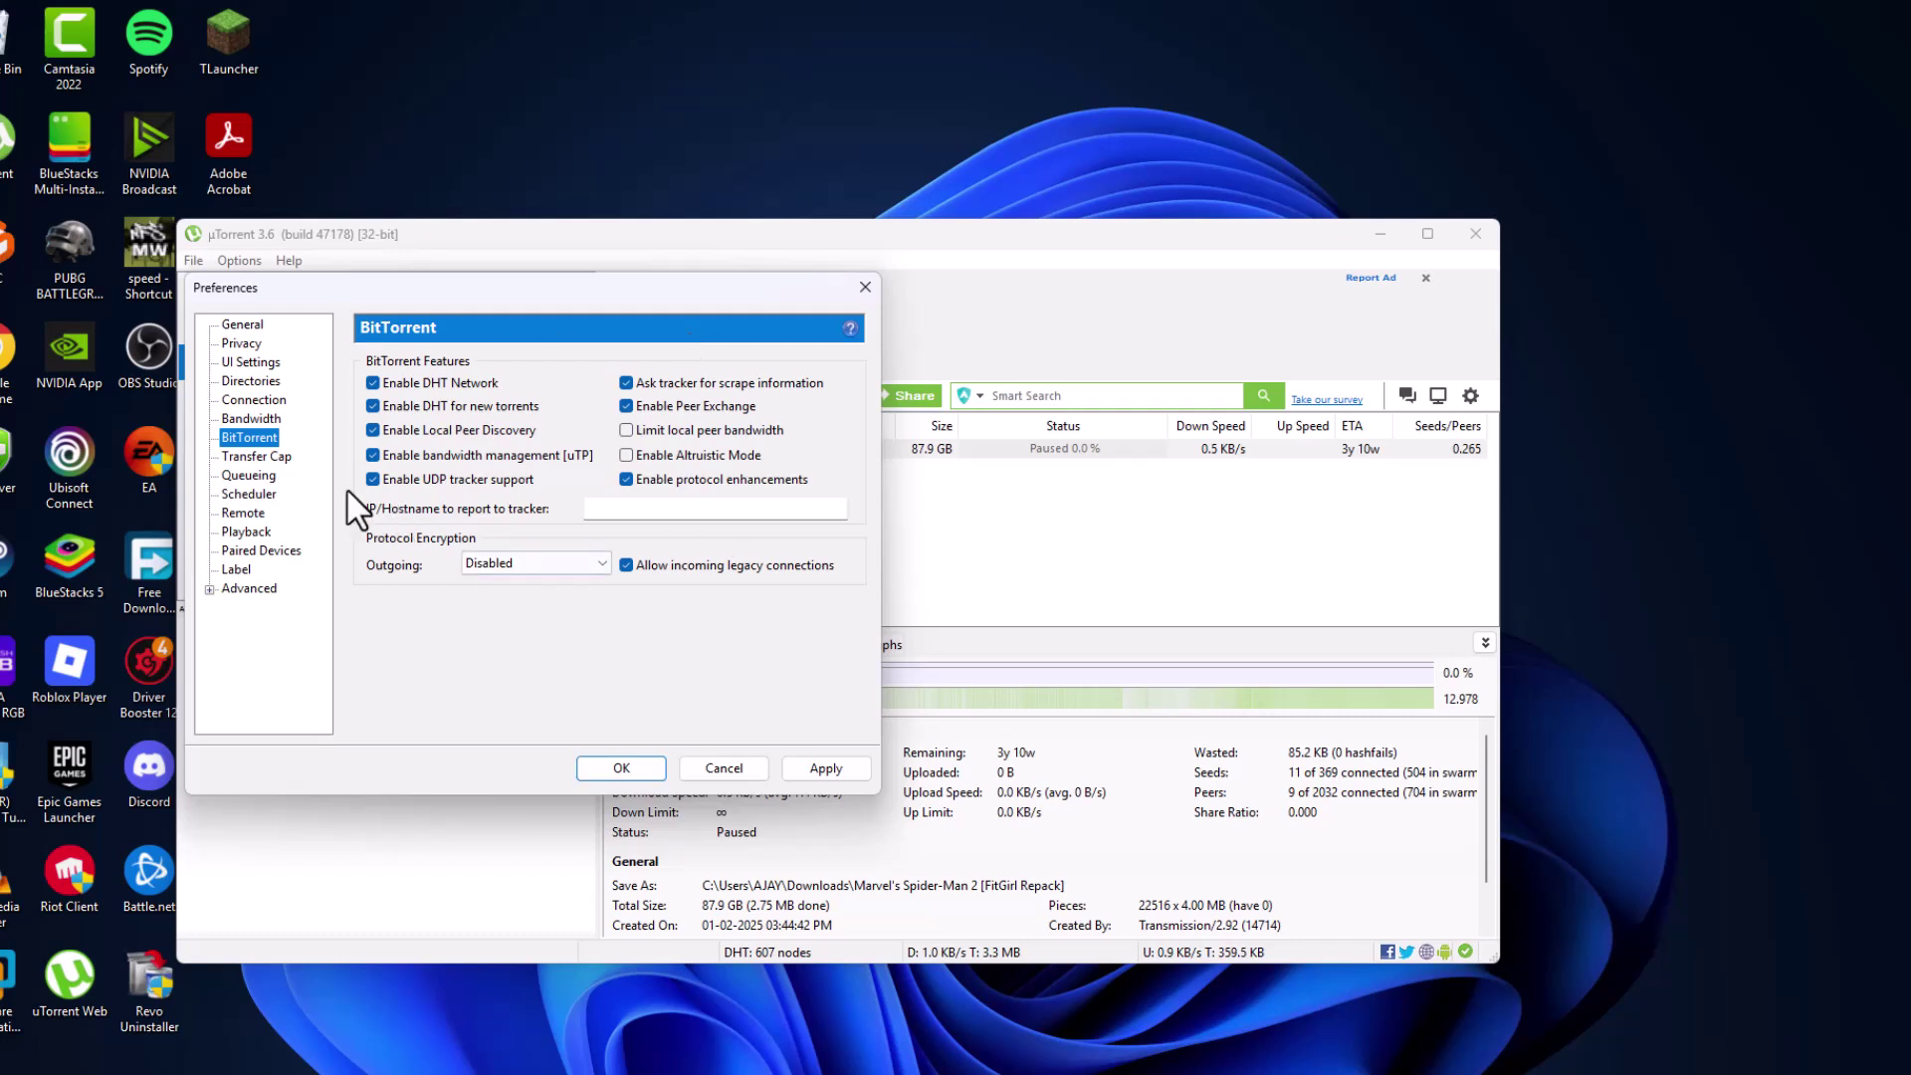
- Enable 'Append .!ut to incomplete files' and 'Pre-allocate all files' in General settings
{"action": "left_click", "coordinate": [246, 325]}
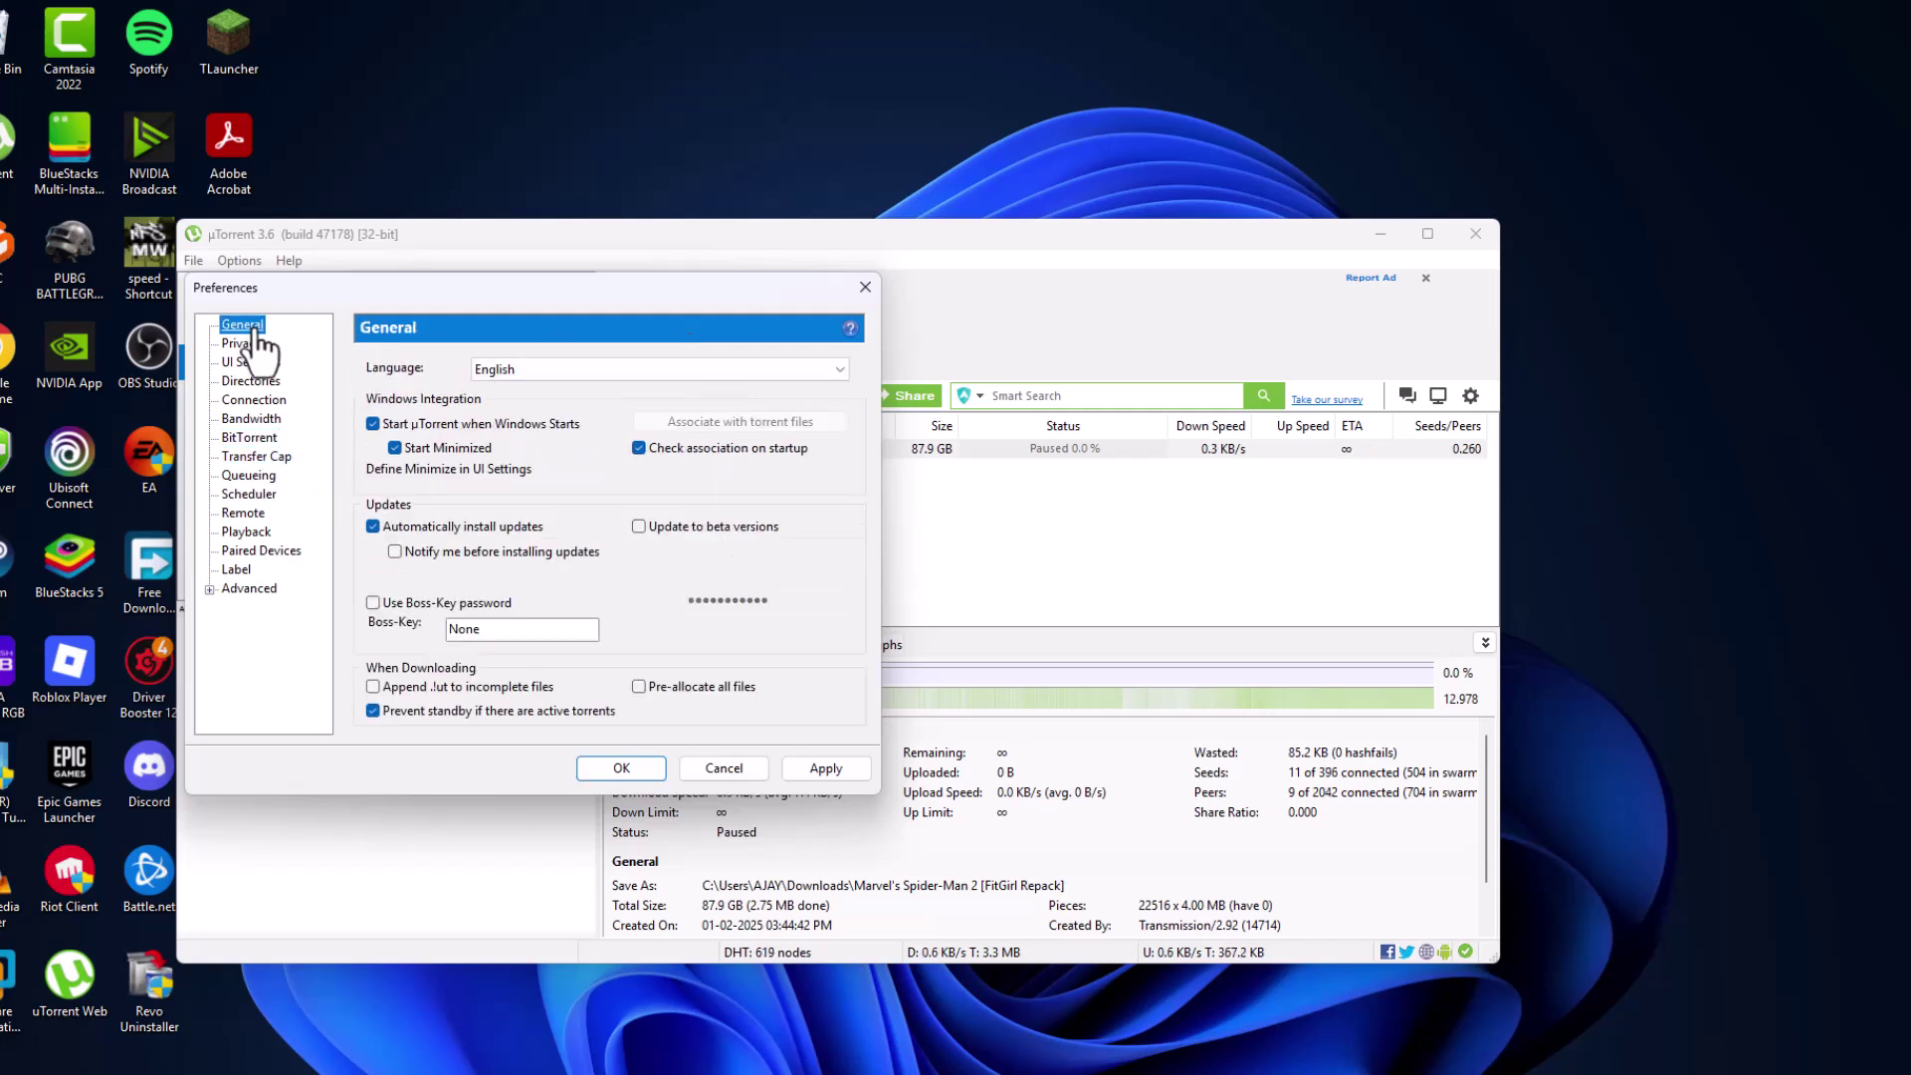
{"action": "left_click", "coordinate": [375, 686]}
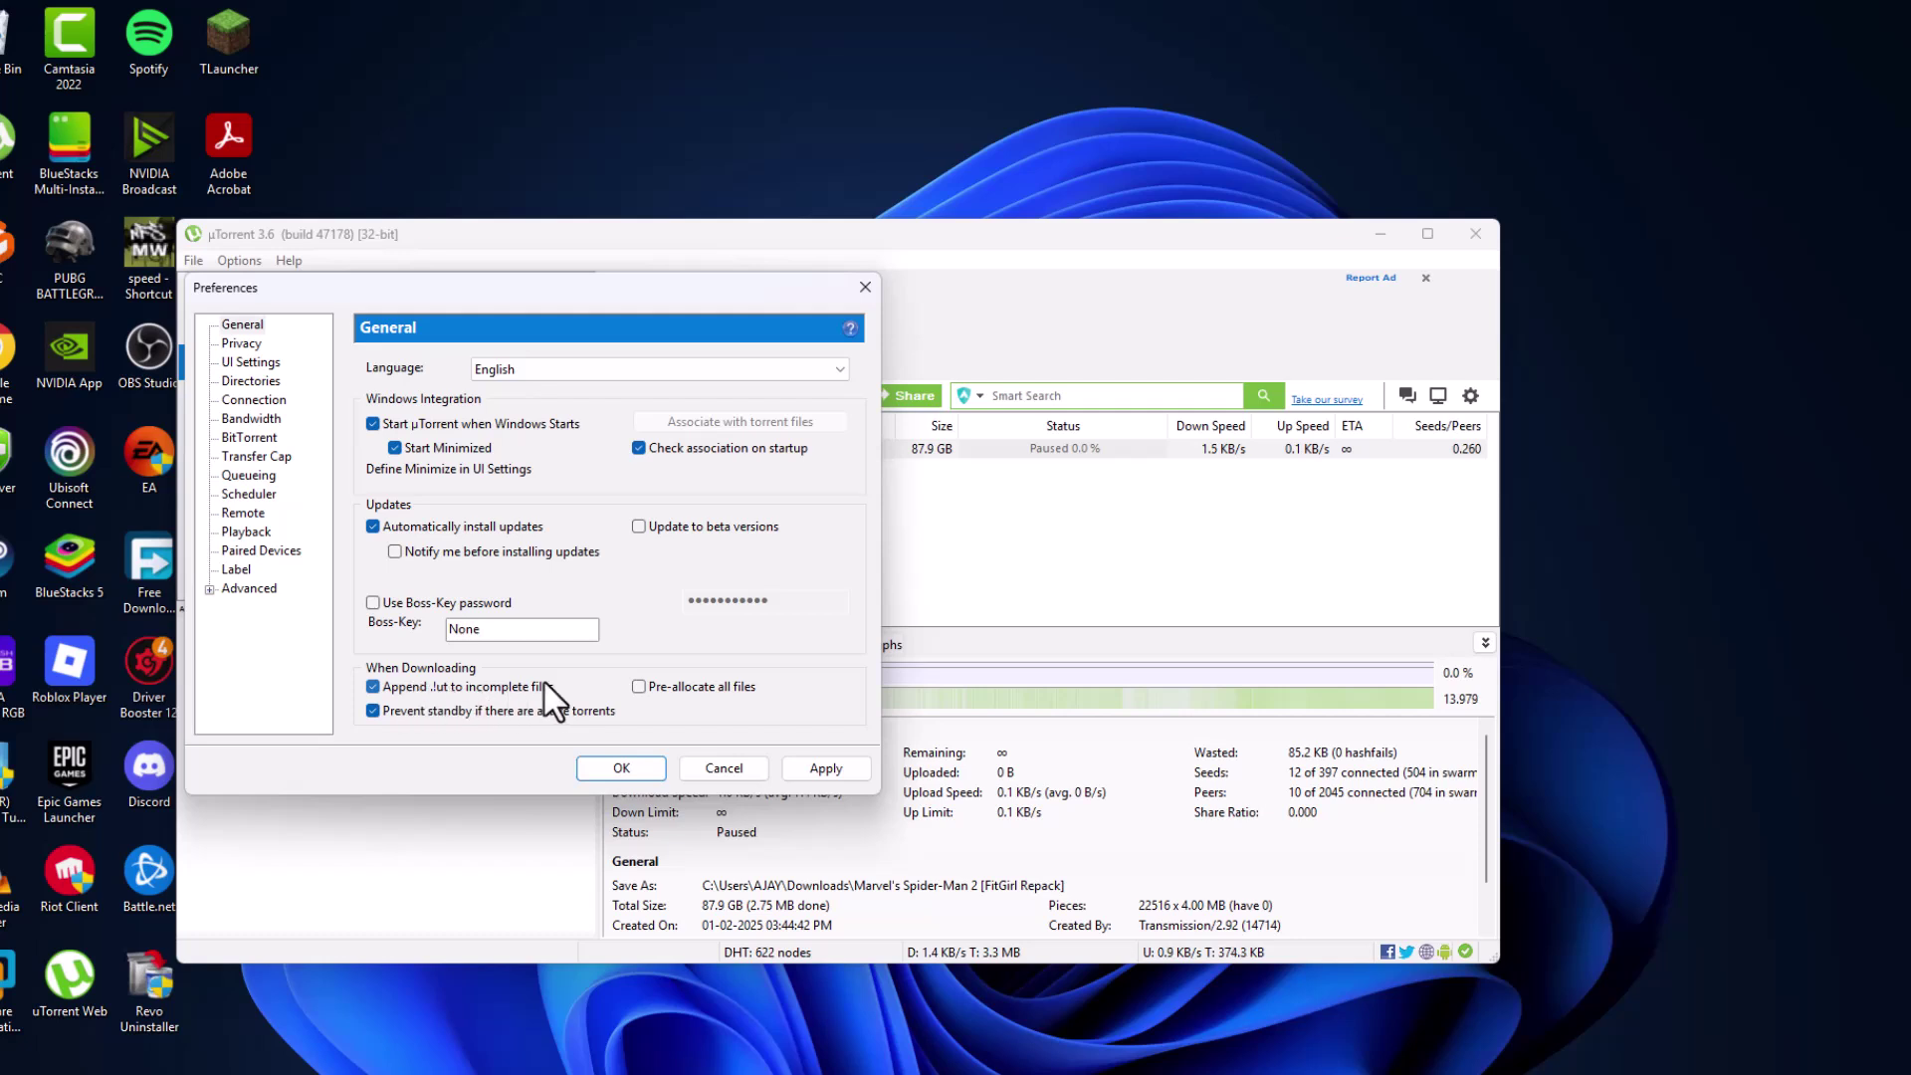
{"action": "left_click", "coordinate": [639, 687]}
- Set the advanced option dht.rate to 2
{"action": "left_click", "coordinate": [249, 588]}
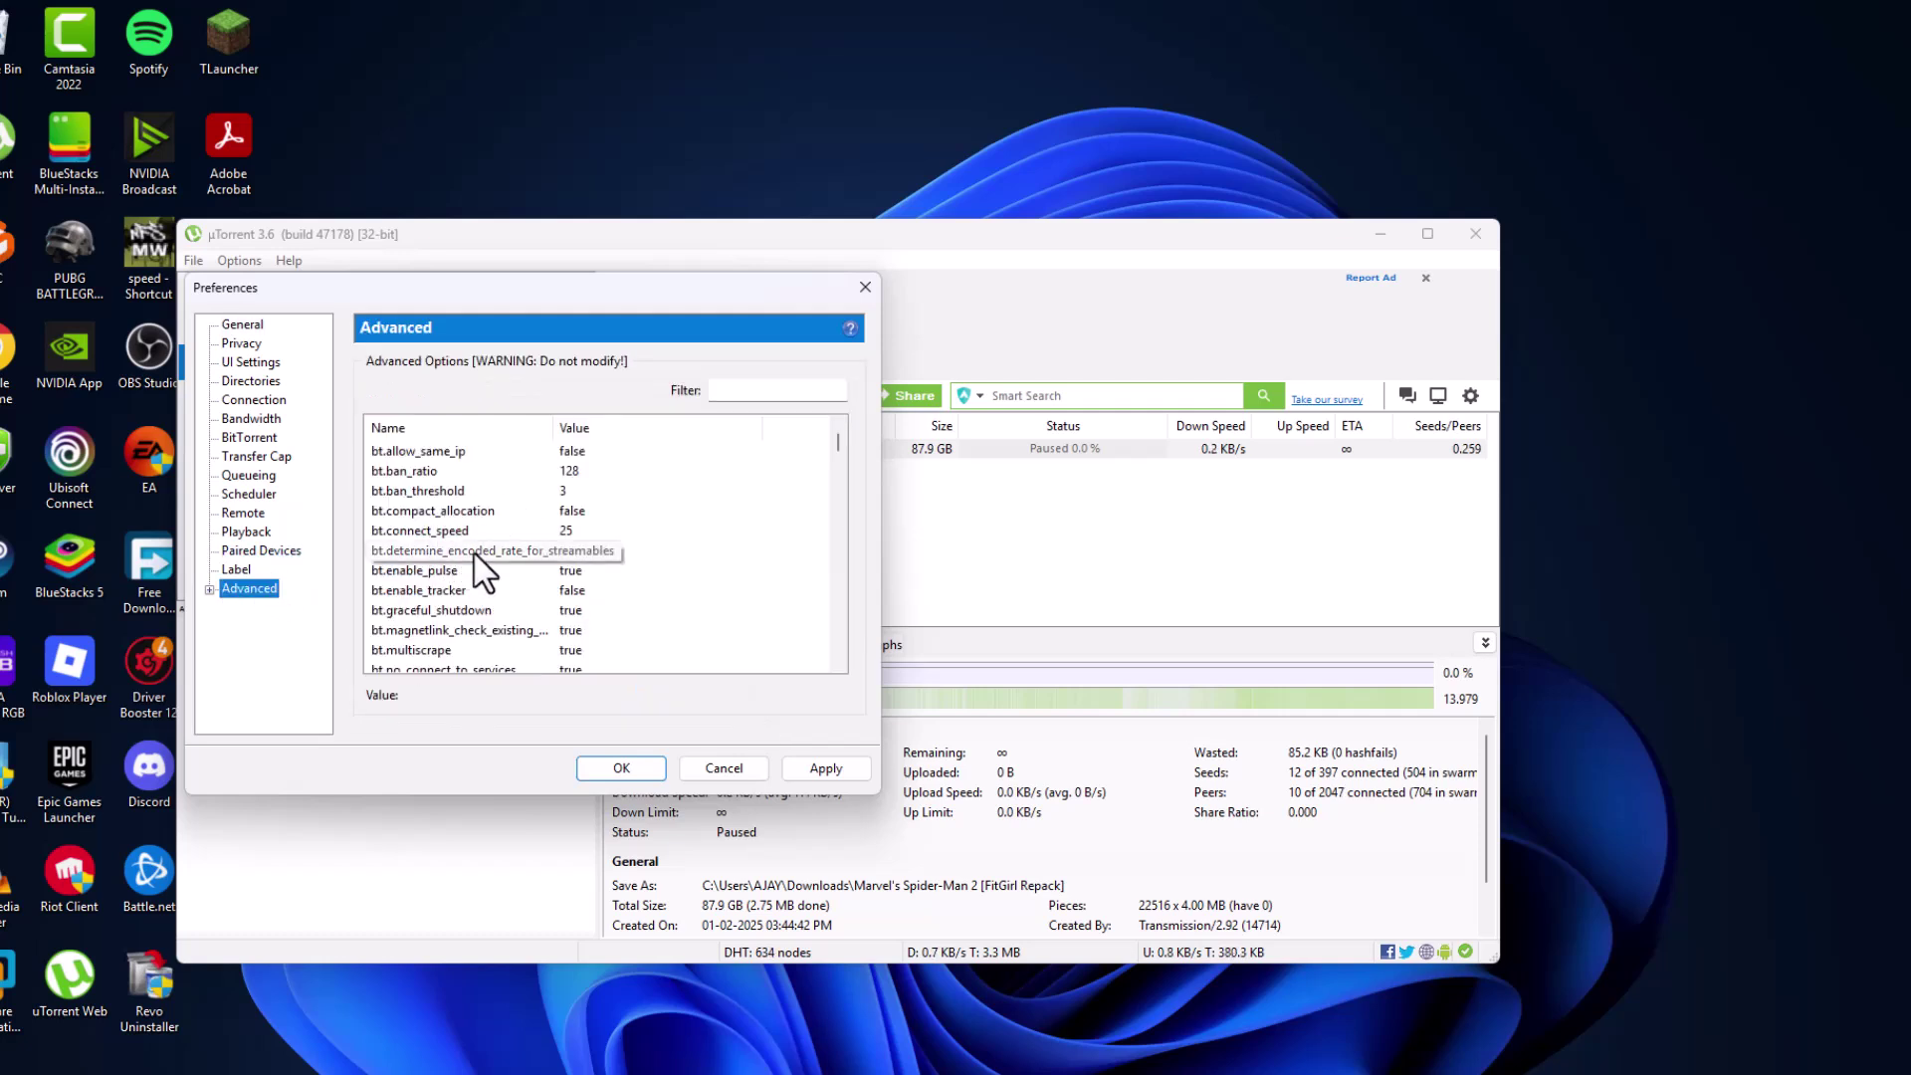
{"action": "scroll", "coordinate": [474, 557], "scroll_direction": "down", "scroll_amount": 10}
{"action": "left_click", "coordinate": [398, 571]}
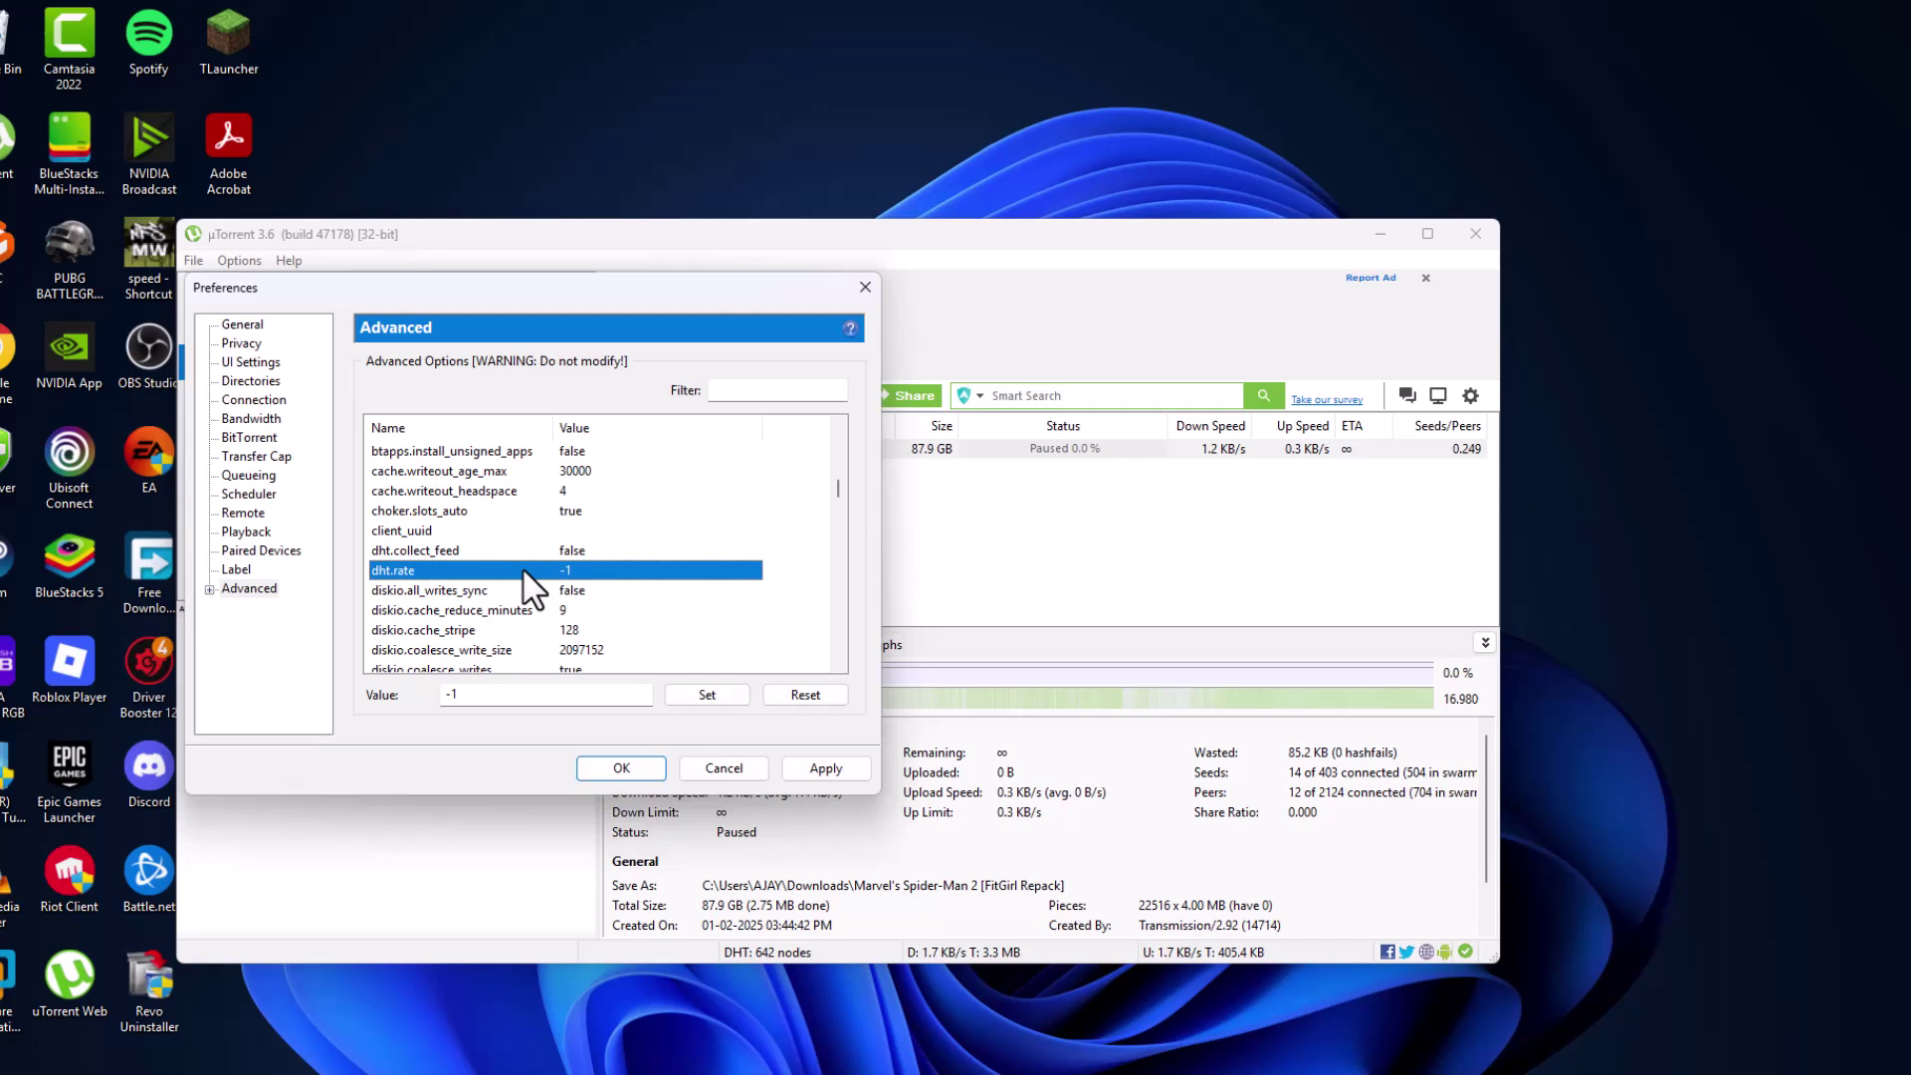
{"action": "double_click", "coordinate": [480, 695]}
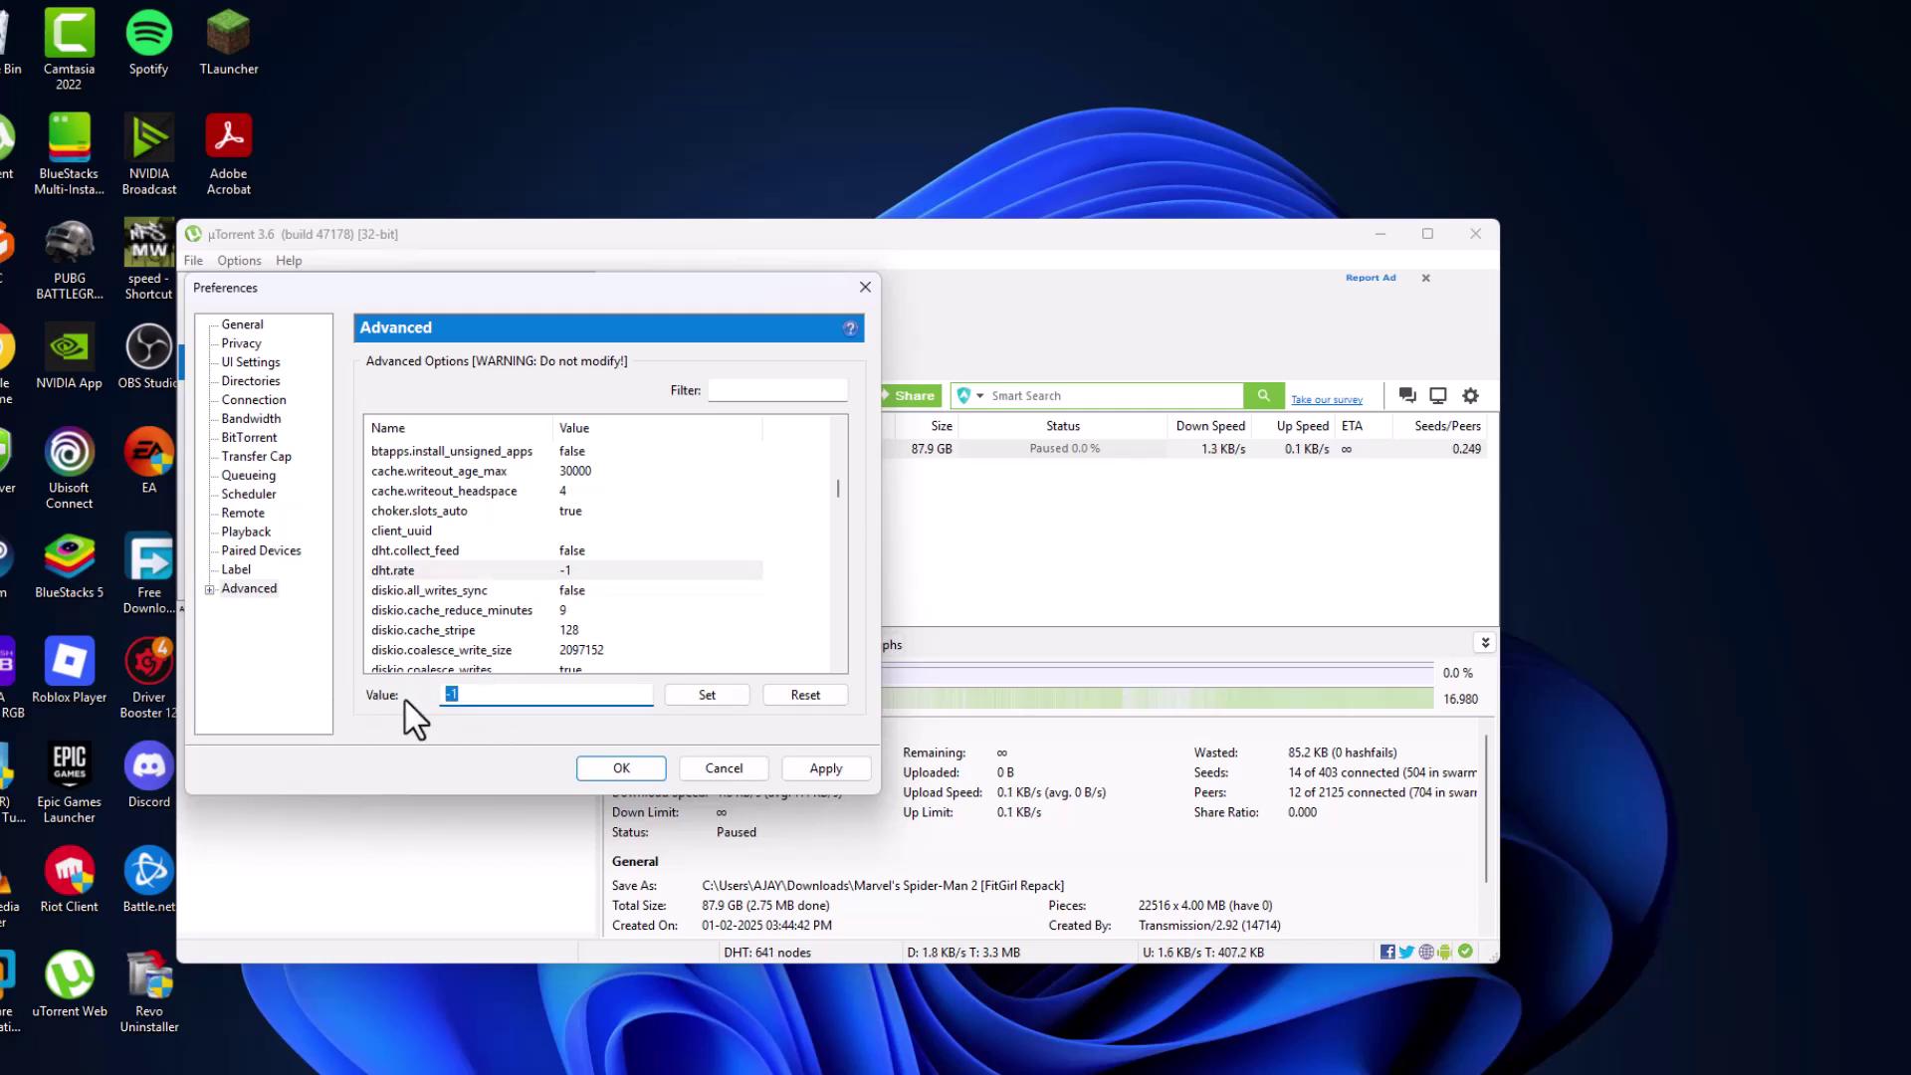
{"action": "type", "text": "2"}
{"action": "left_click", "coordinate": [696, 697]}
- Set rss.update_interval to 20 and save the preferences with OK
{"action": "scroll", "coordinate": [840, 503], "scroll_direction": "down", "scroll_amount": 10}
{"action": "scroll", "coordinate": [837, 513], "scroll_direction": "down", "scroll_amount": 10}
{"action": "left_click", "coordinate": [418, 610]}
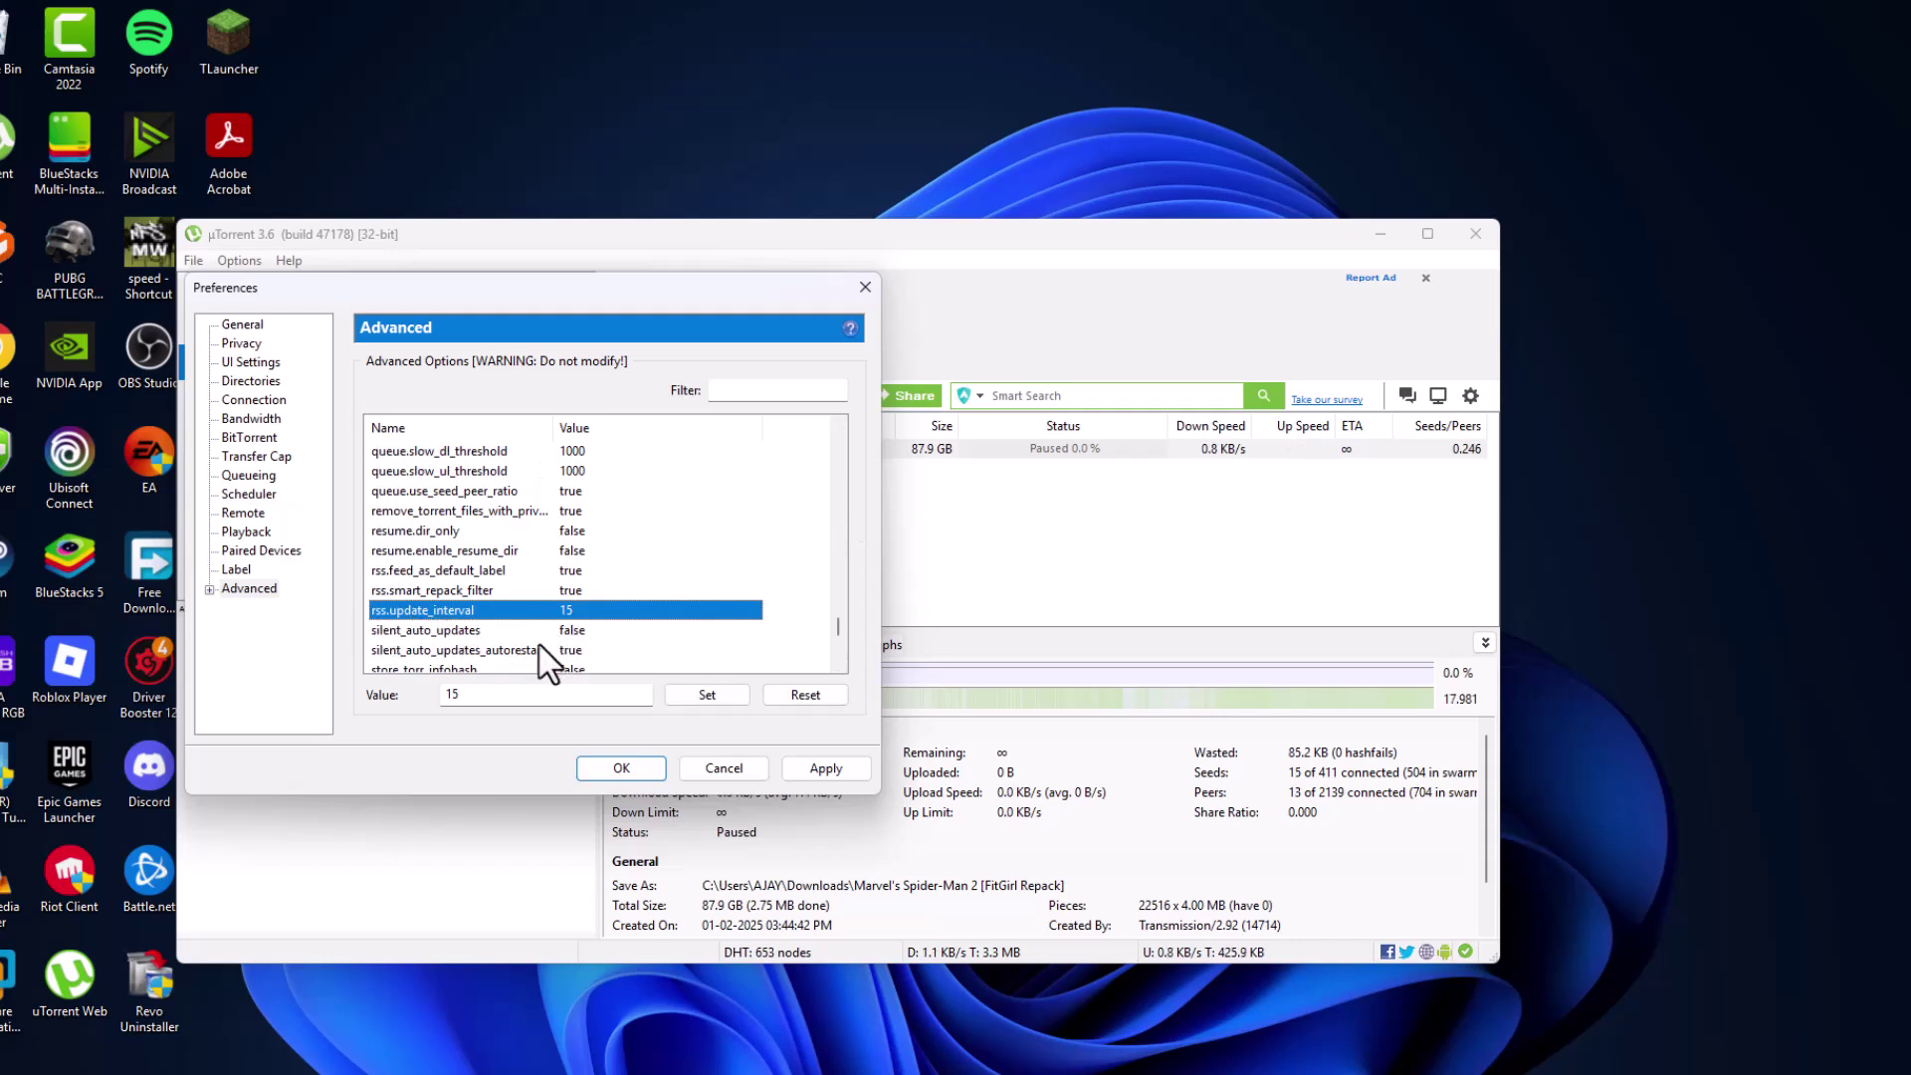
{"action": "double_click", "coordinate": [450, 697]}
{"action": "type", "text": "20"}
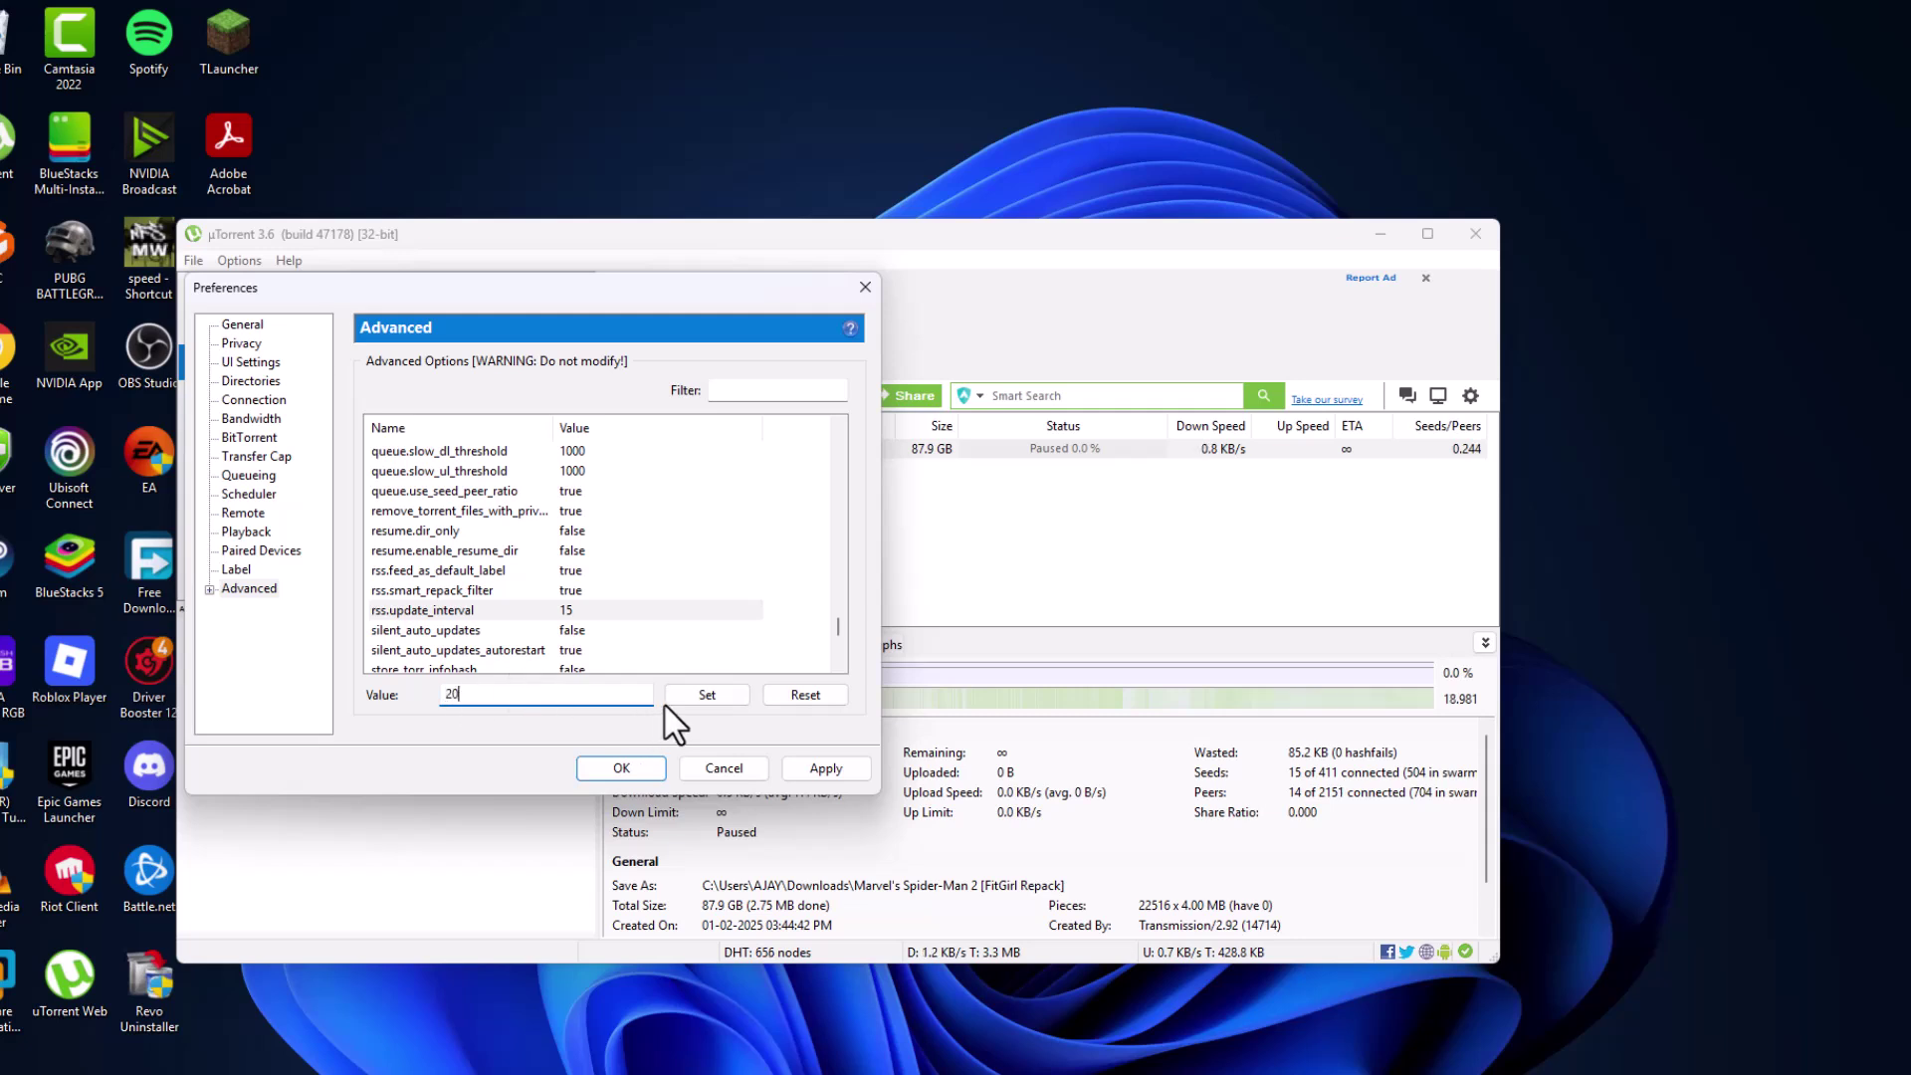
{"action": "left_click", "coordinate": [704, 696]}
{"action": "left_click", "coordinate": [631, 766]}
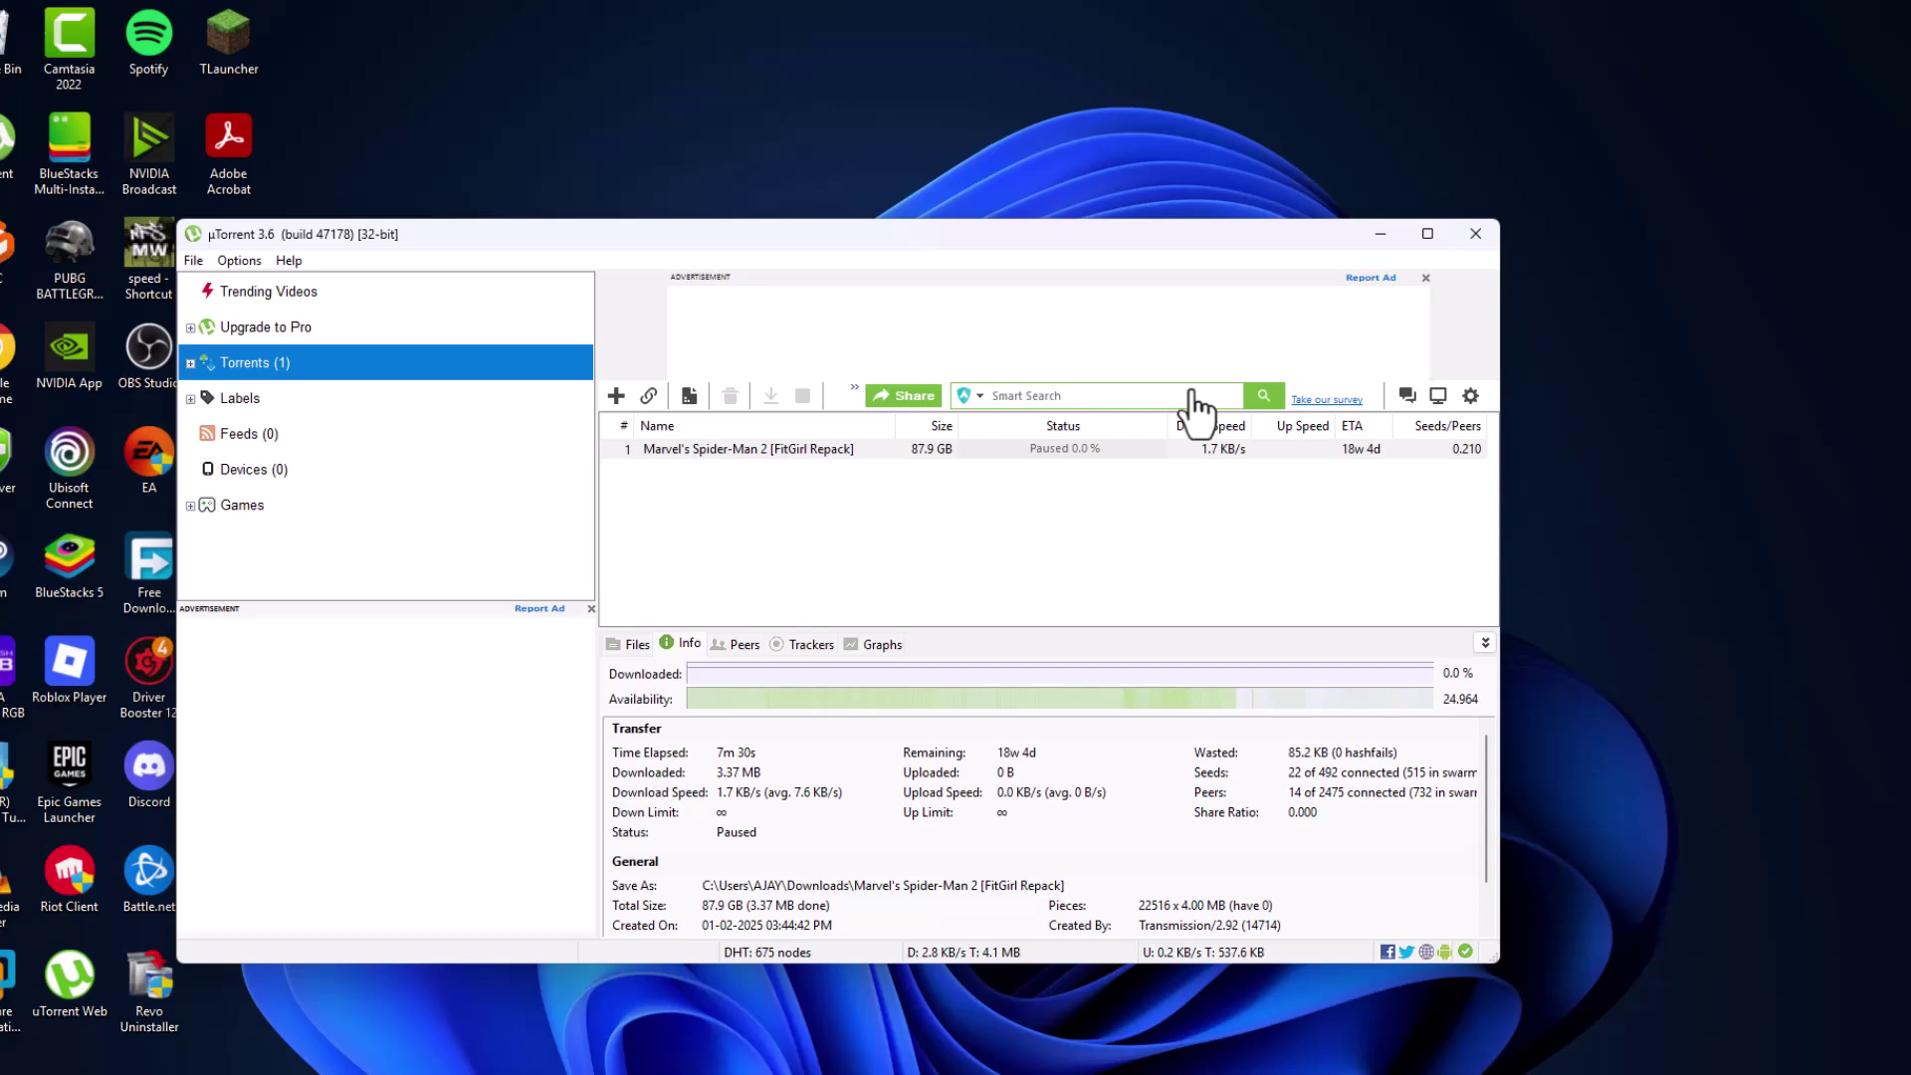
- Close the window and fully exit uTorrent from its tray icon, confirming the exit
{"action": "left_click", "coordinate": [1471, 234]}
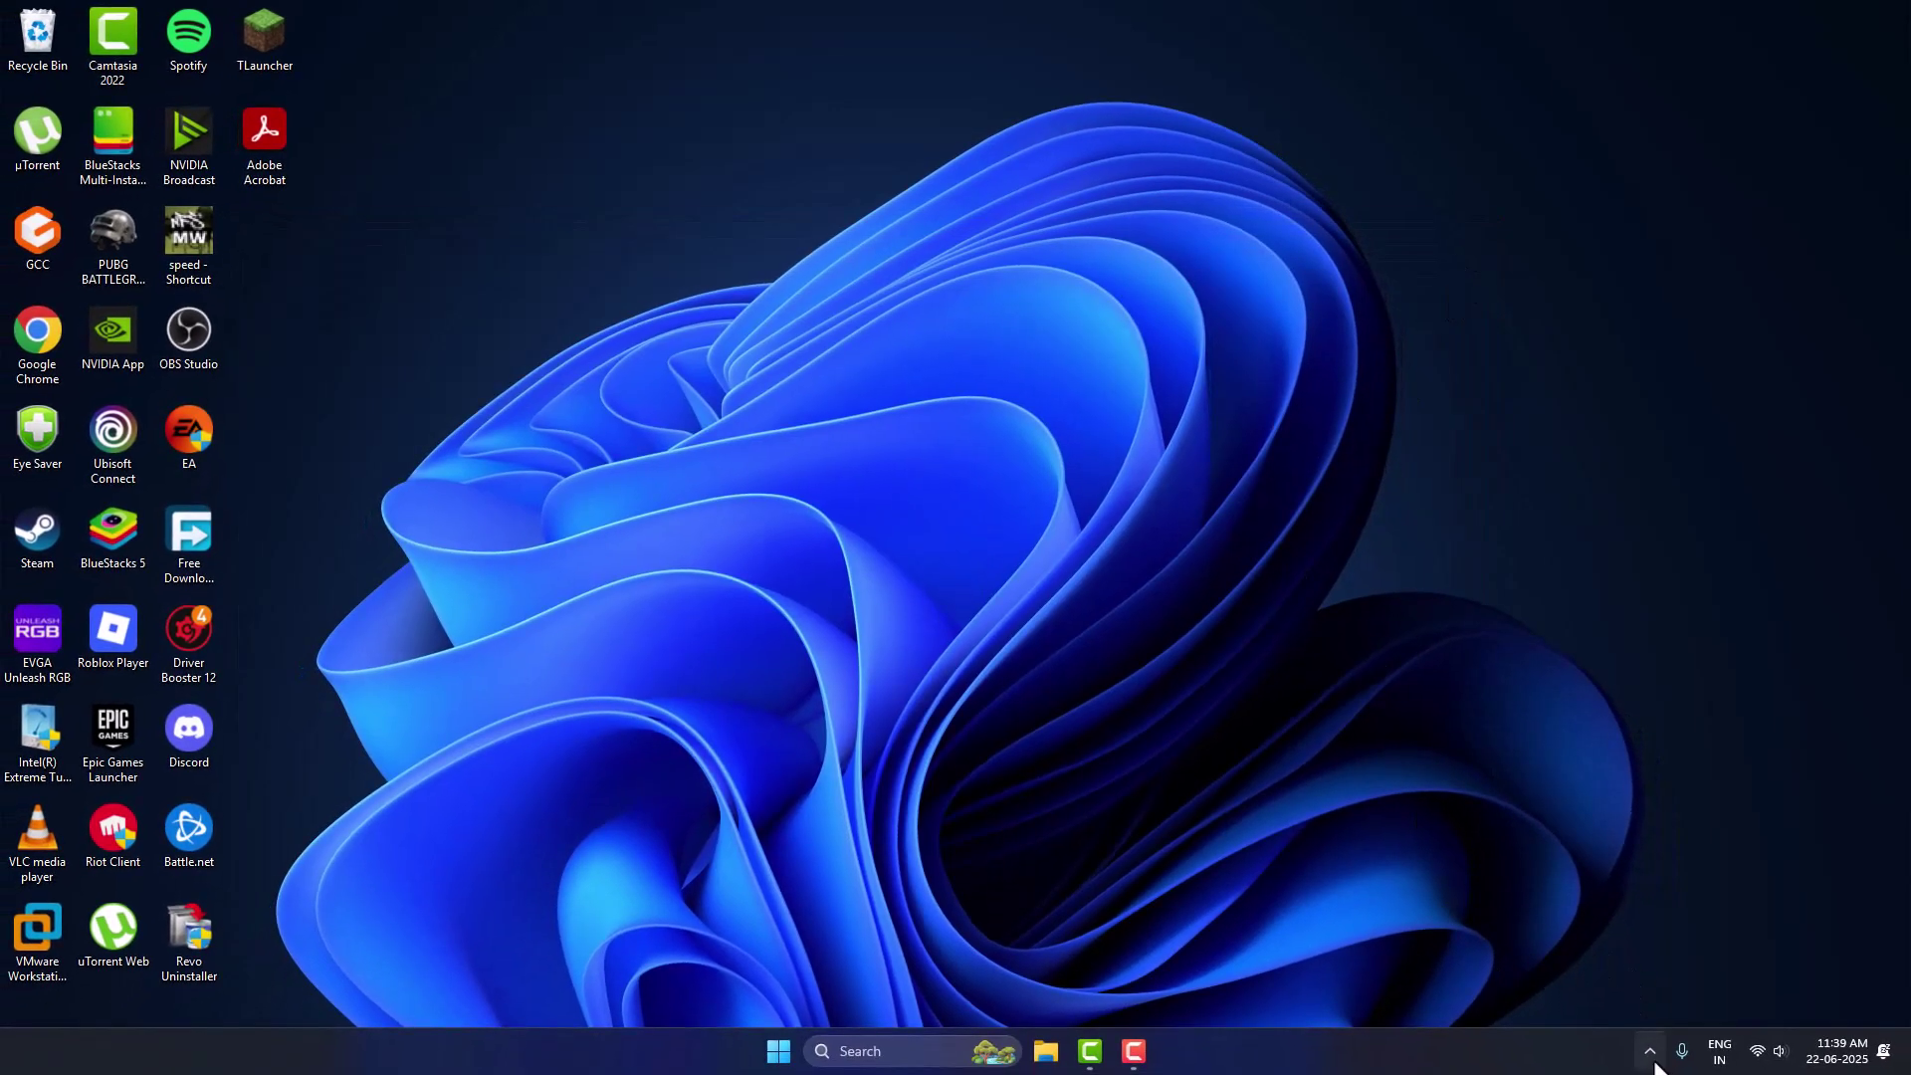
{"action": "left_click", "coordinate": [1650, 1051]}
{"action": "right_click", "coordinate": [1609, 910]}
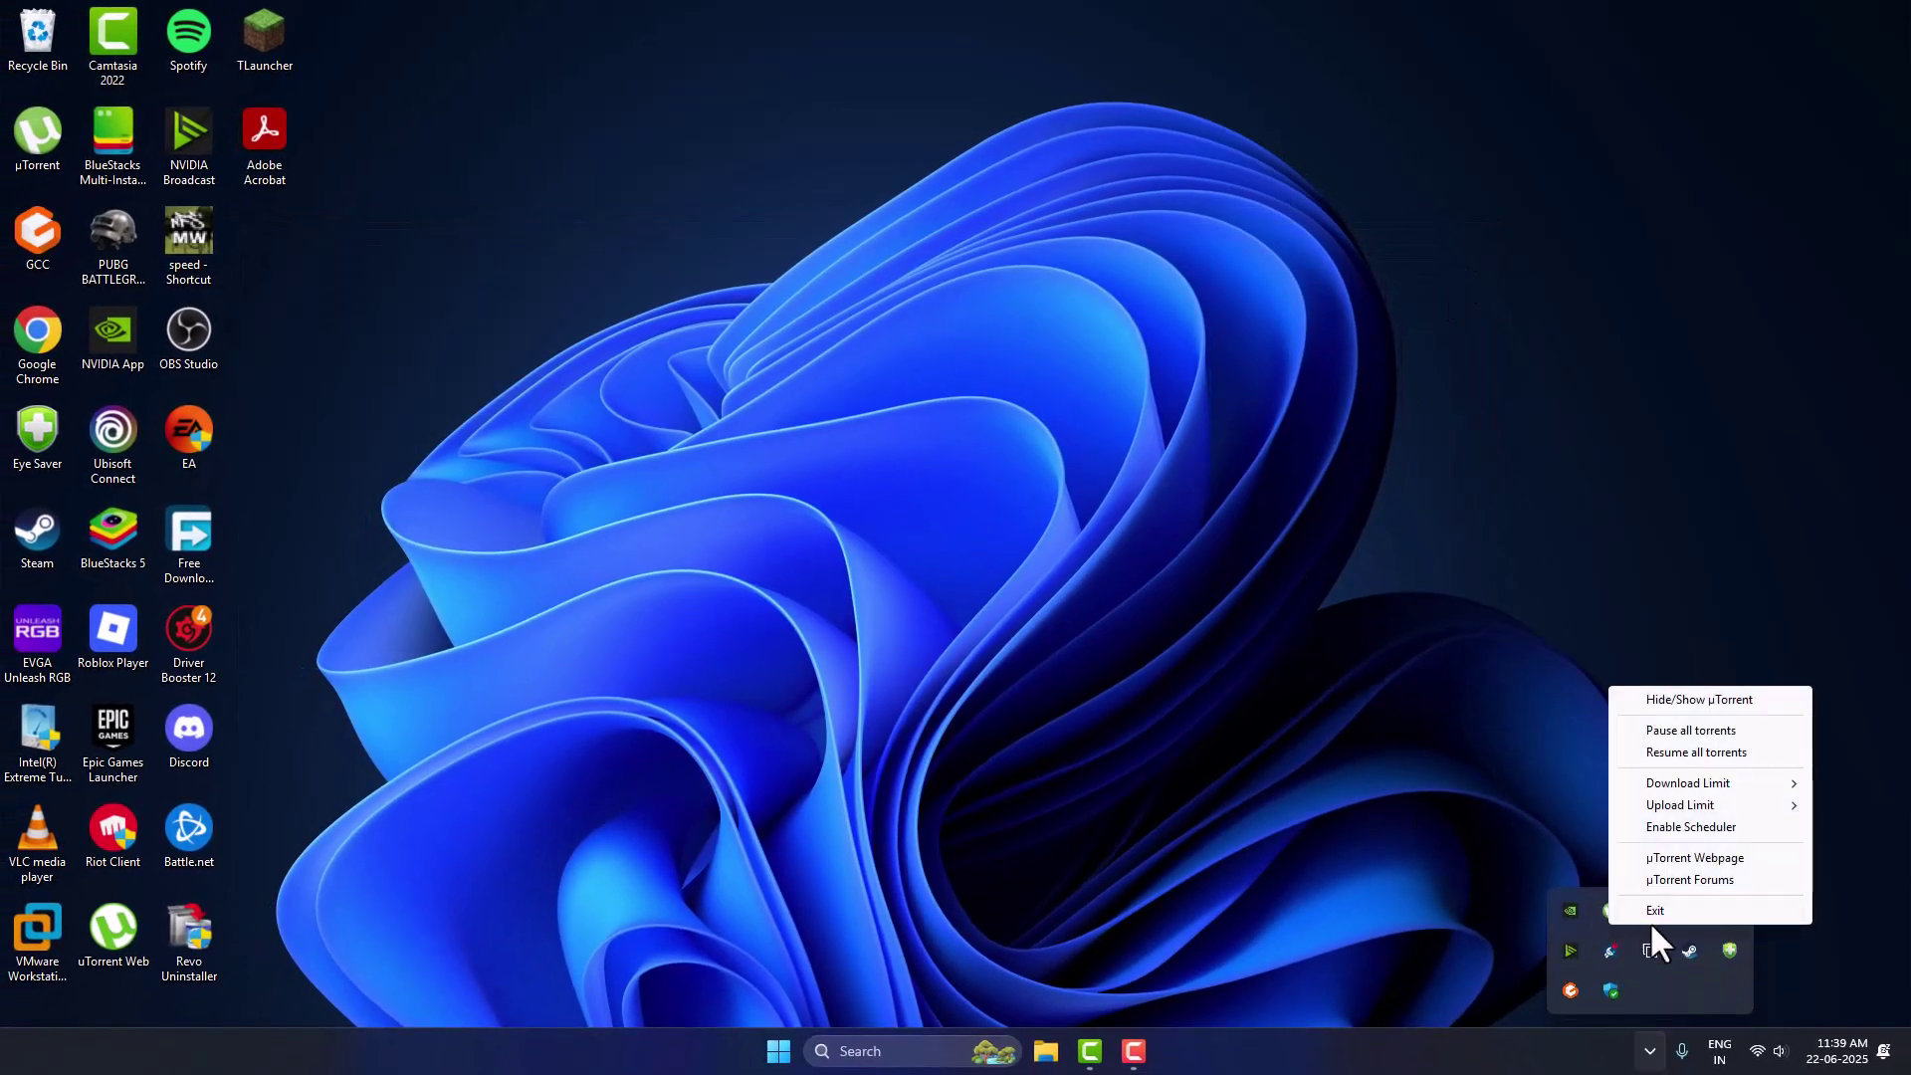
{"action": "left_click", "coordinate": [1648, 912]}
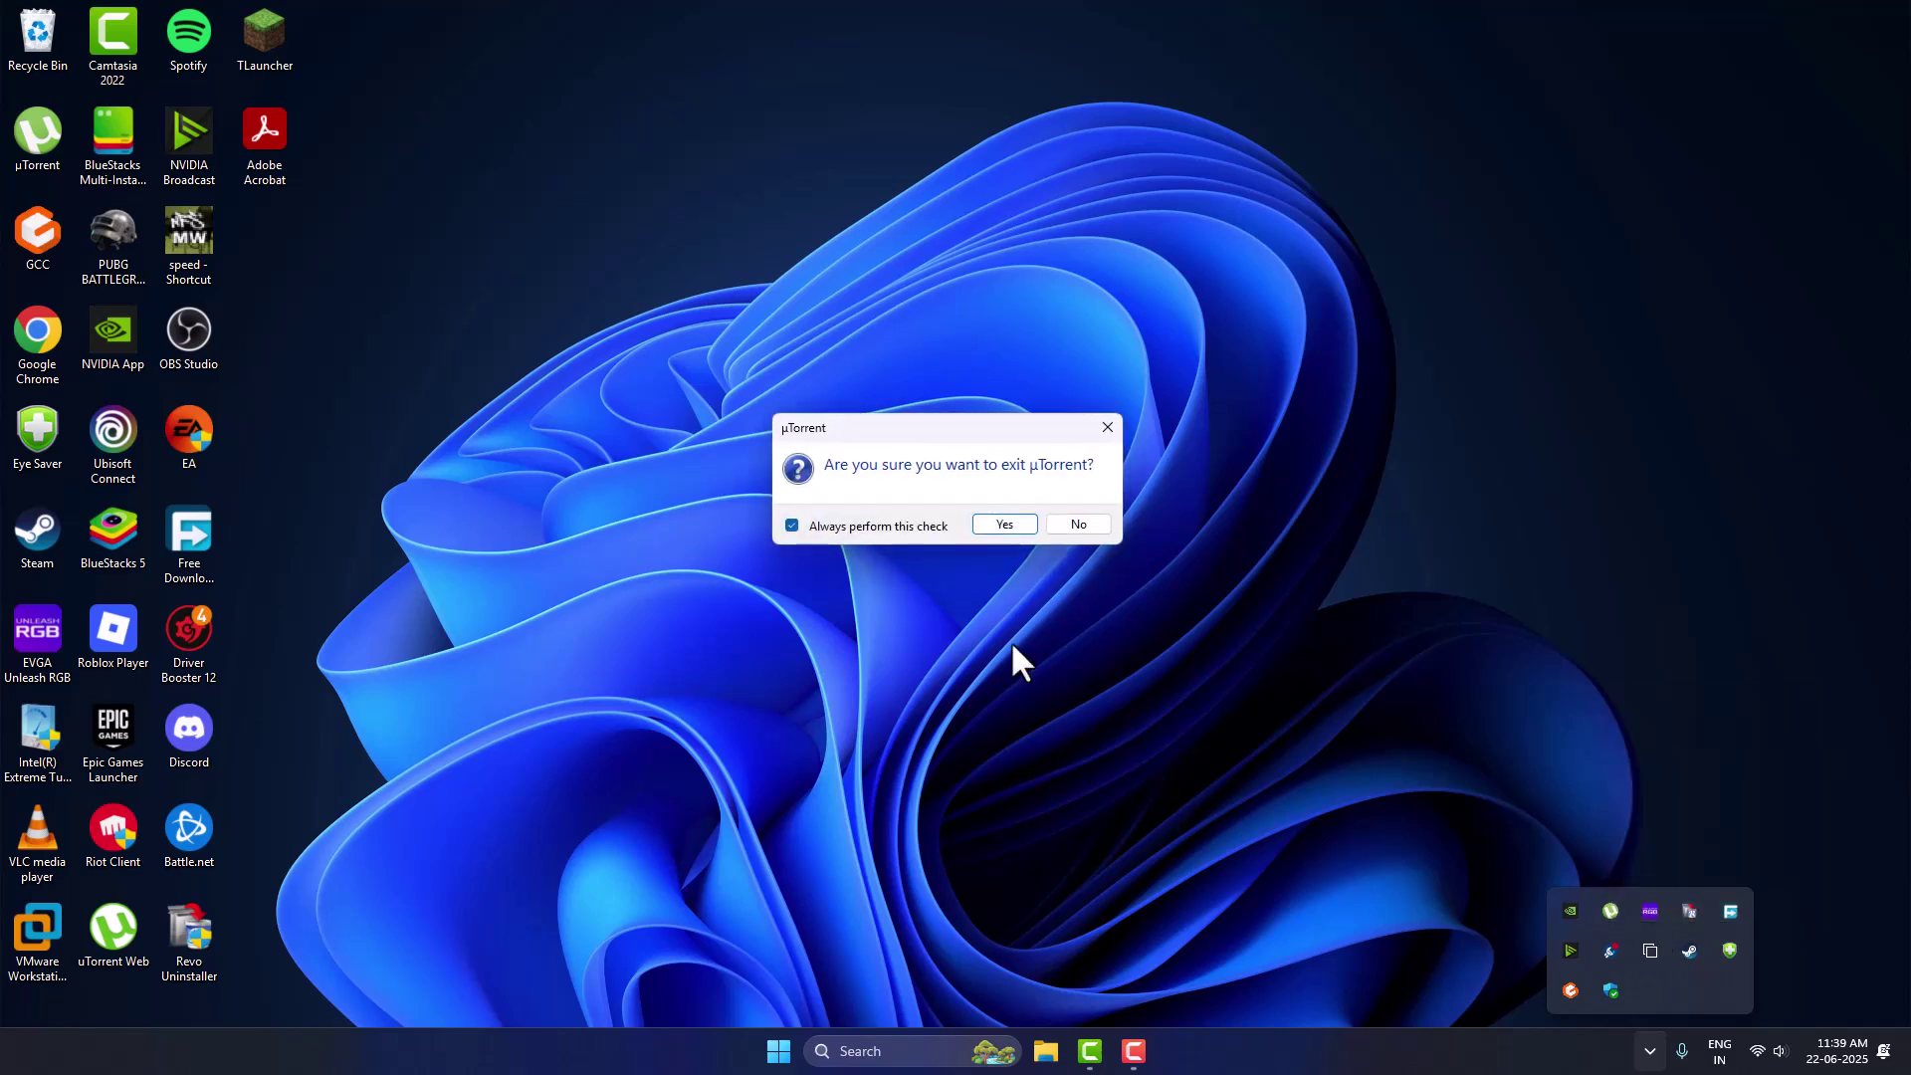
{"action": "left_click", "coordinate": [1001, 524]}
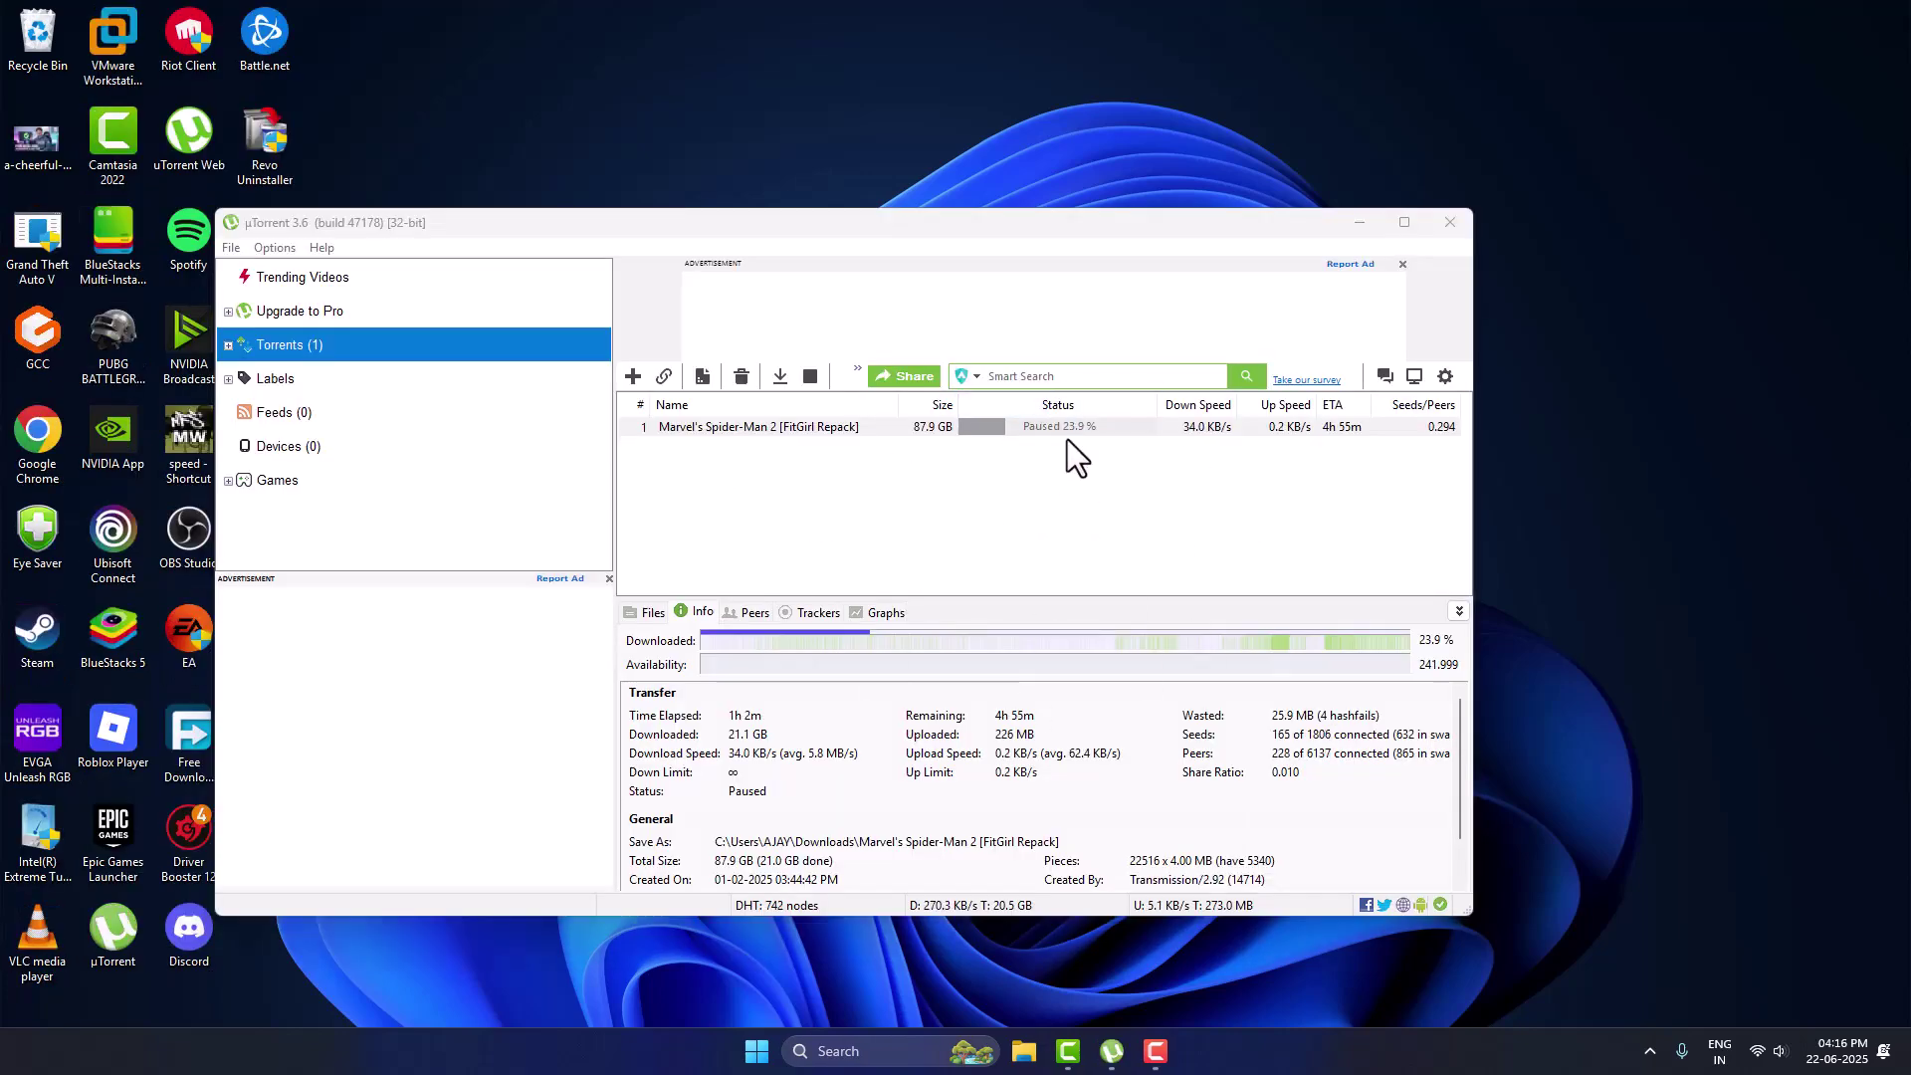
- Open Windows Security and go to Virus & threat protection's exclusions list
{"action": "key", "text": "super+s"}
{"action": "type", "text": "window"}
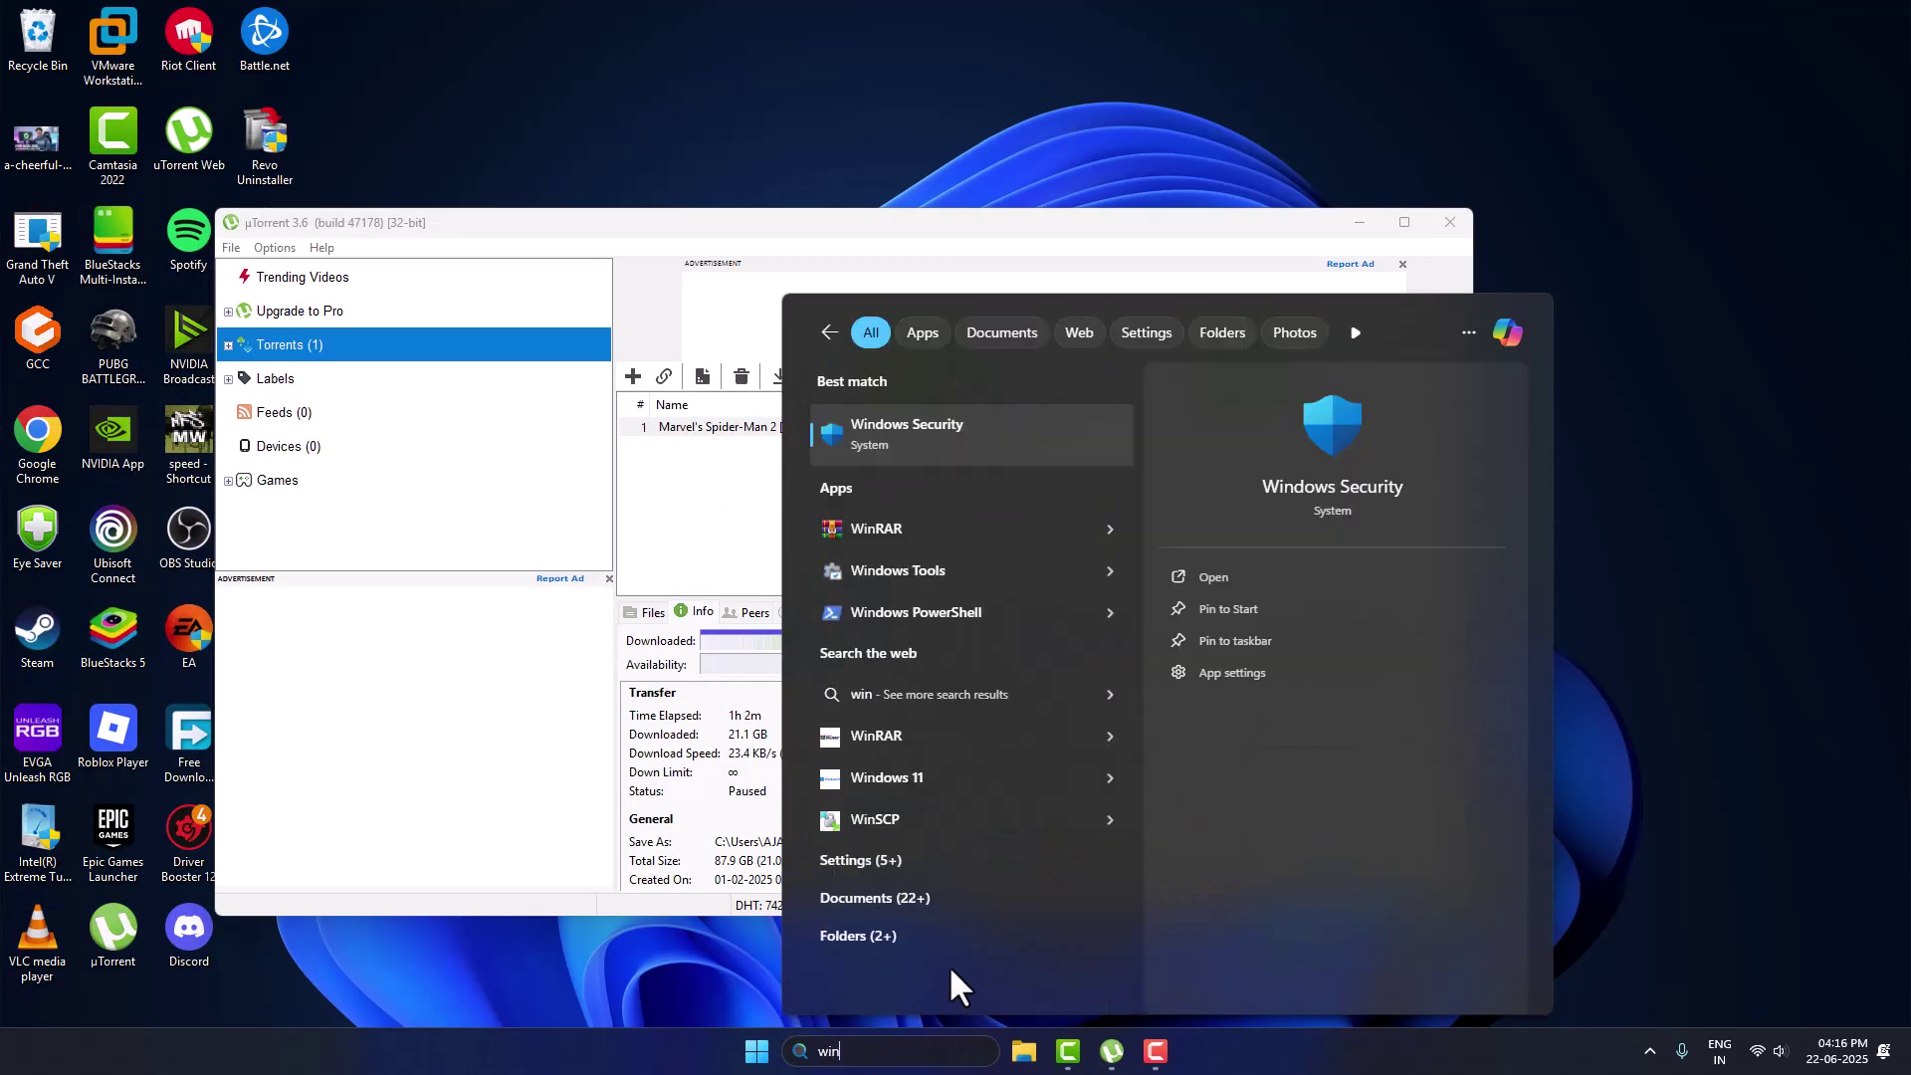
{"action": "left_click", "coordinate": [960, 450]}
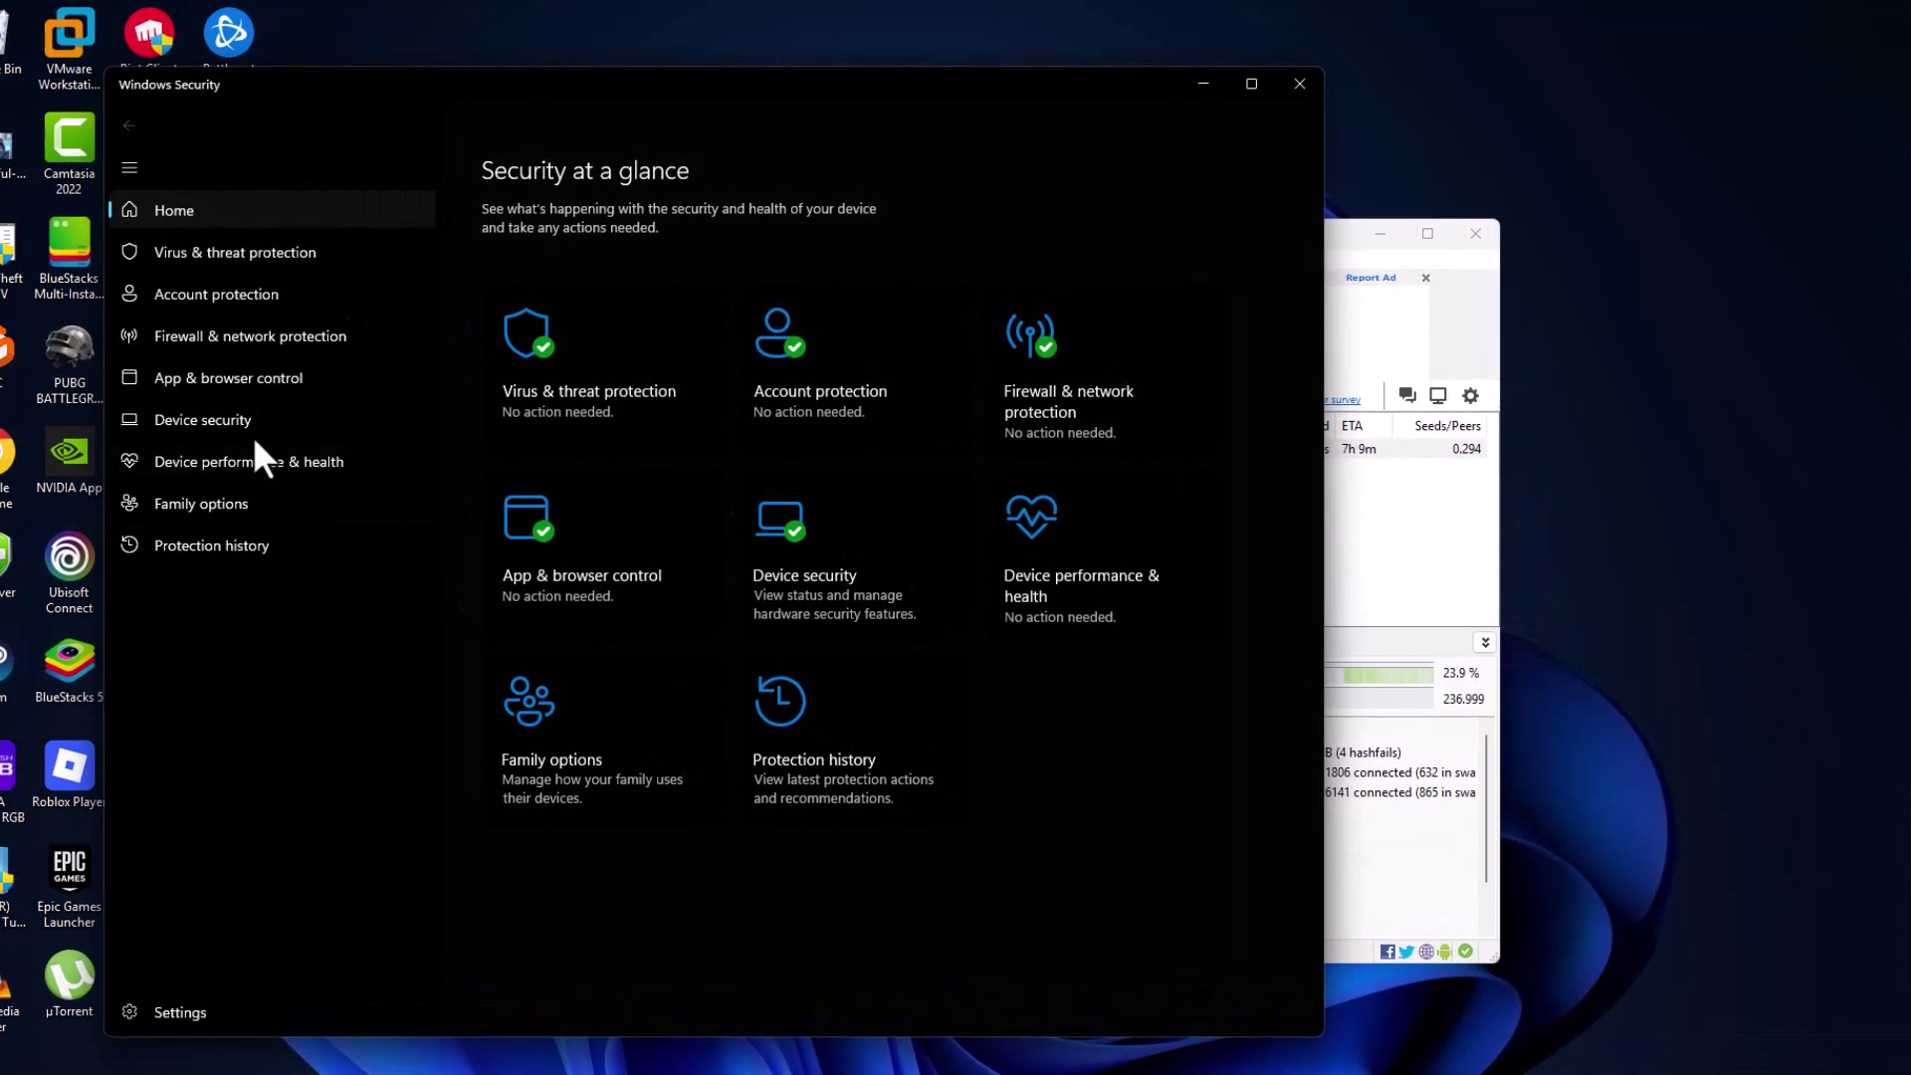
{"action": "left_click", "coordinate": [181, 257]}
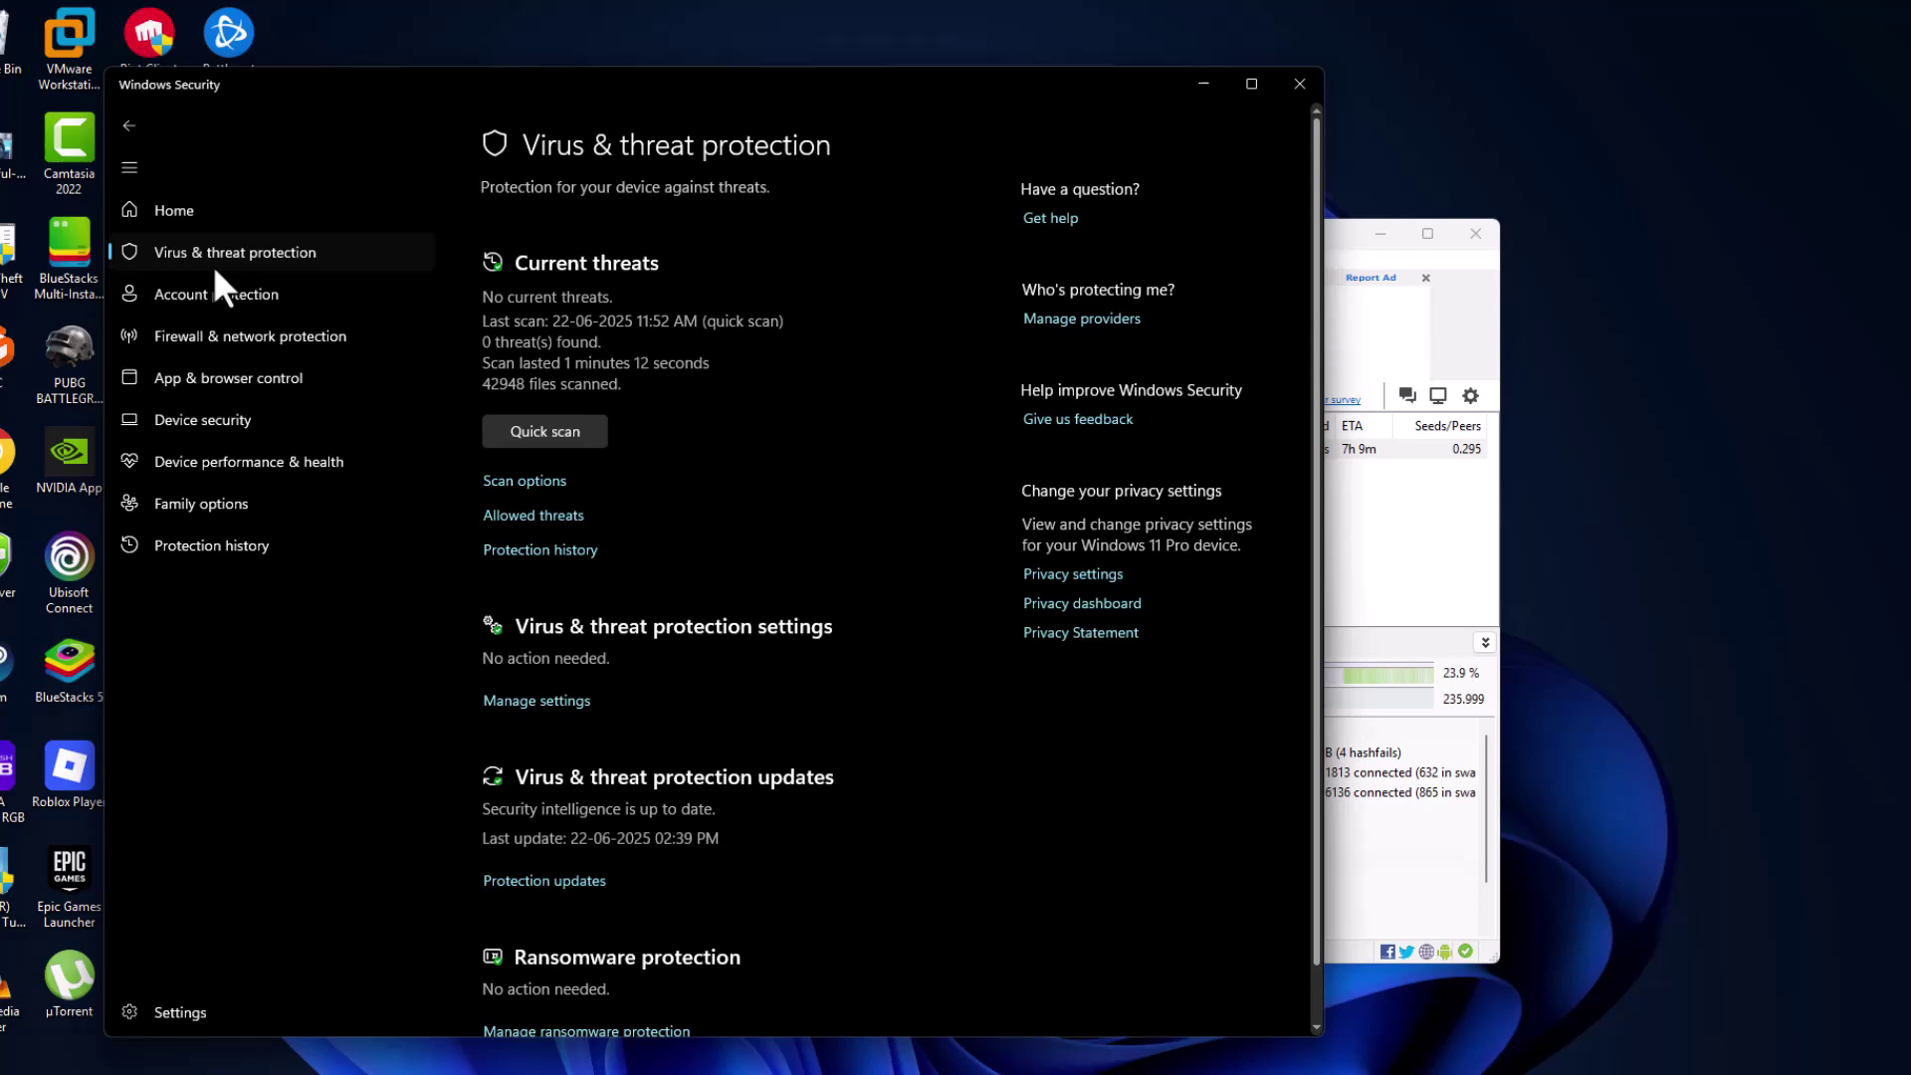
{"action": "left_click", "coordinate": [537, 700]}
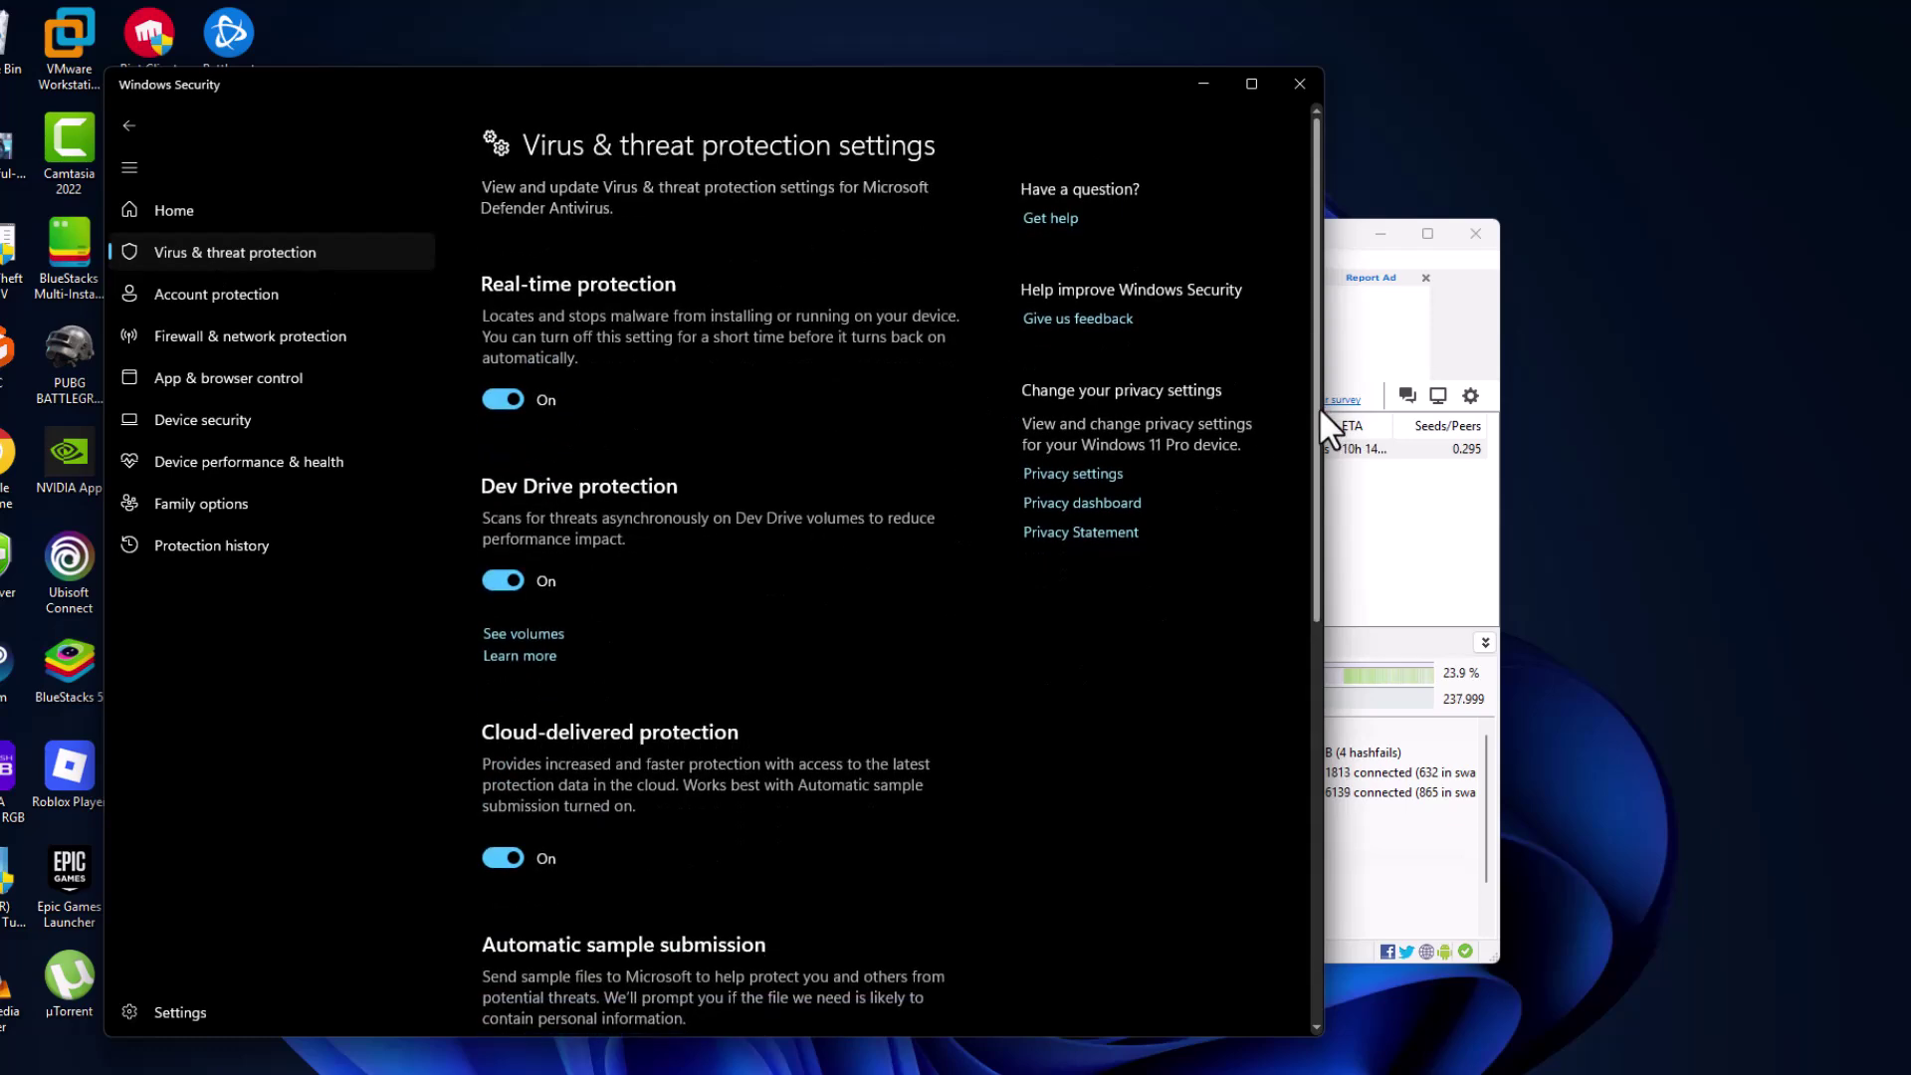
{"action": "scroll", "coordinate": [1314, 1000], "scroll_direction": "down", "scroll_amount": 7}
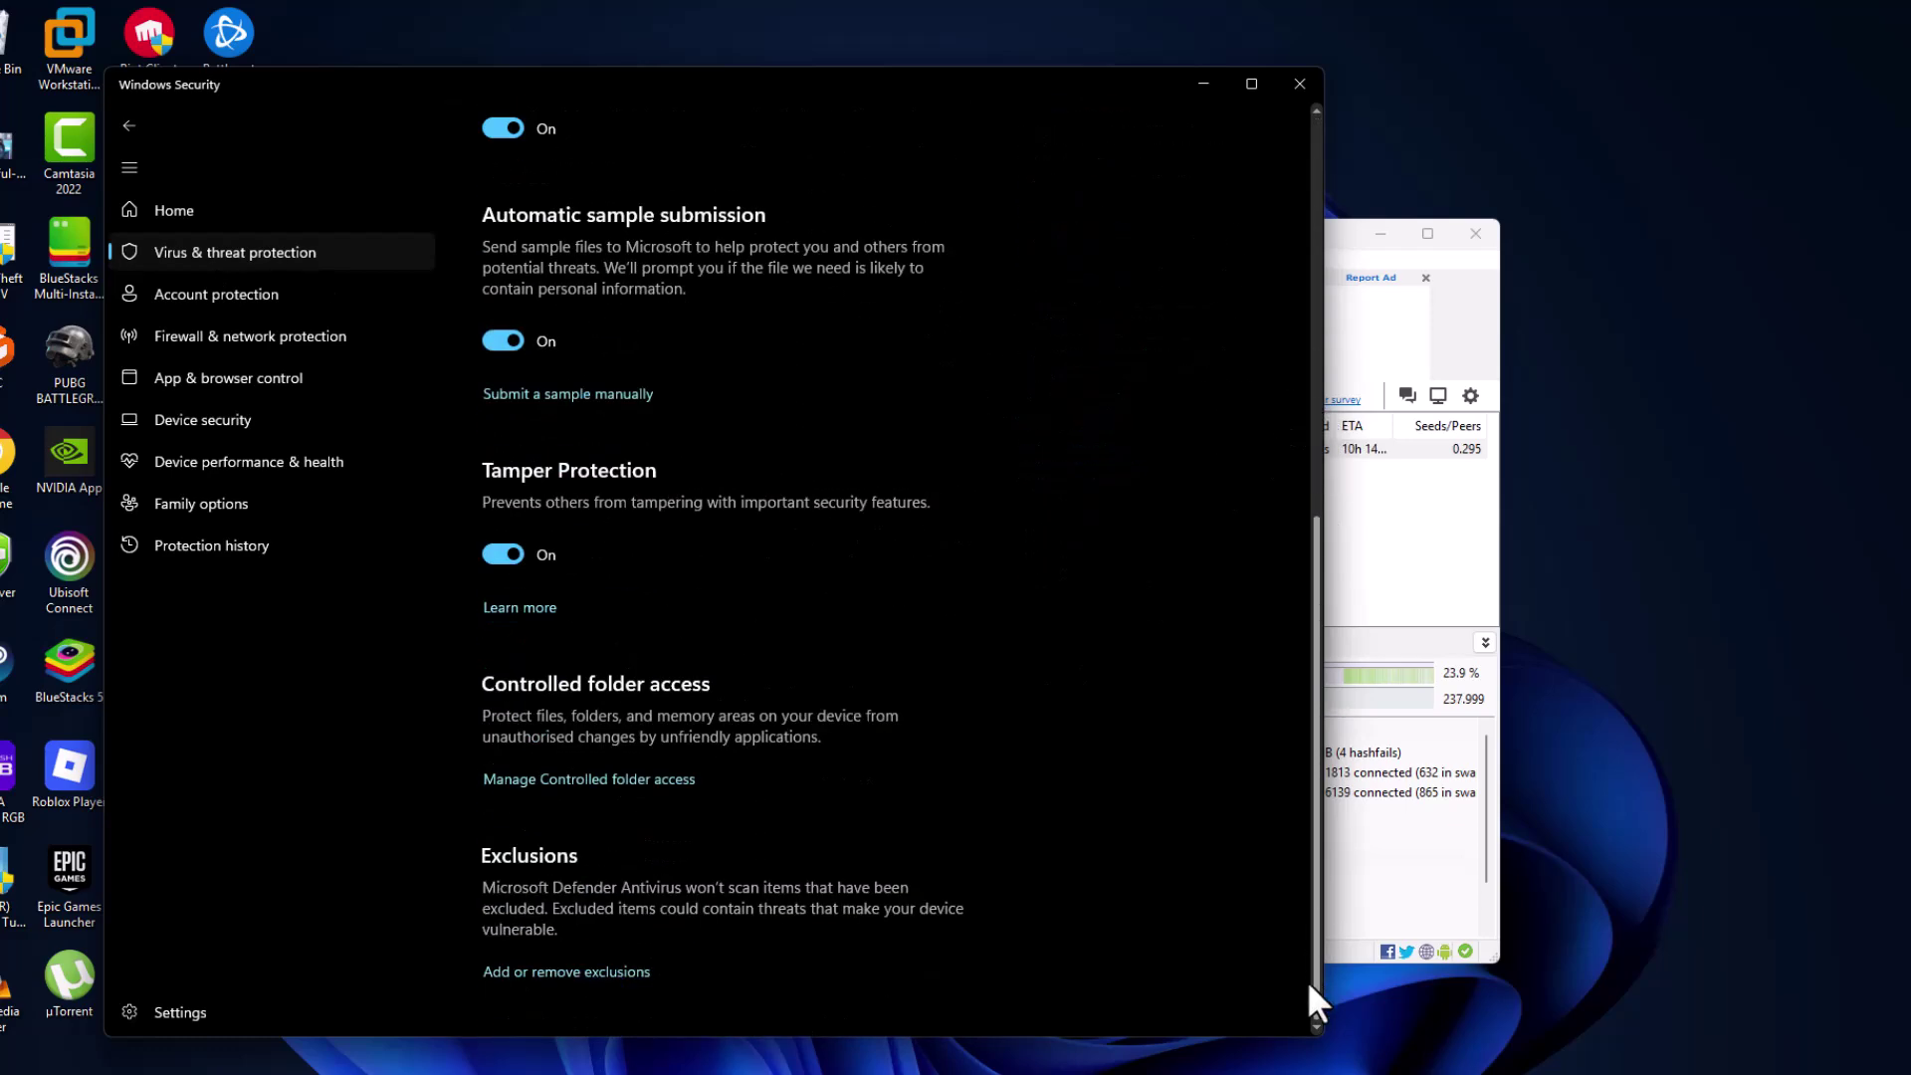
{"action": "left_click", "coordinate": [551, 971]}
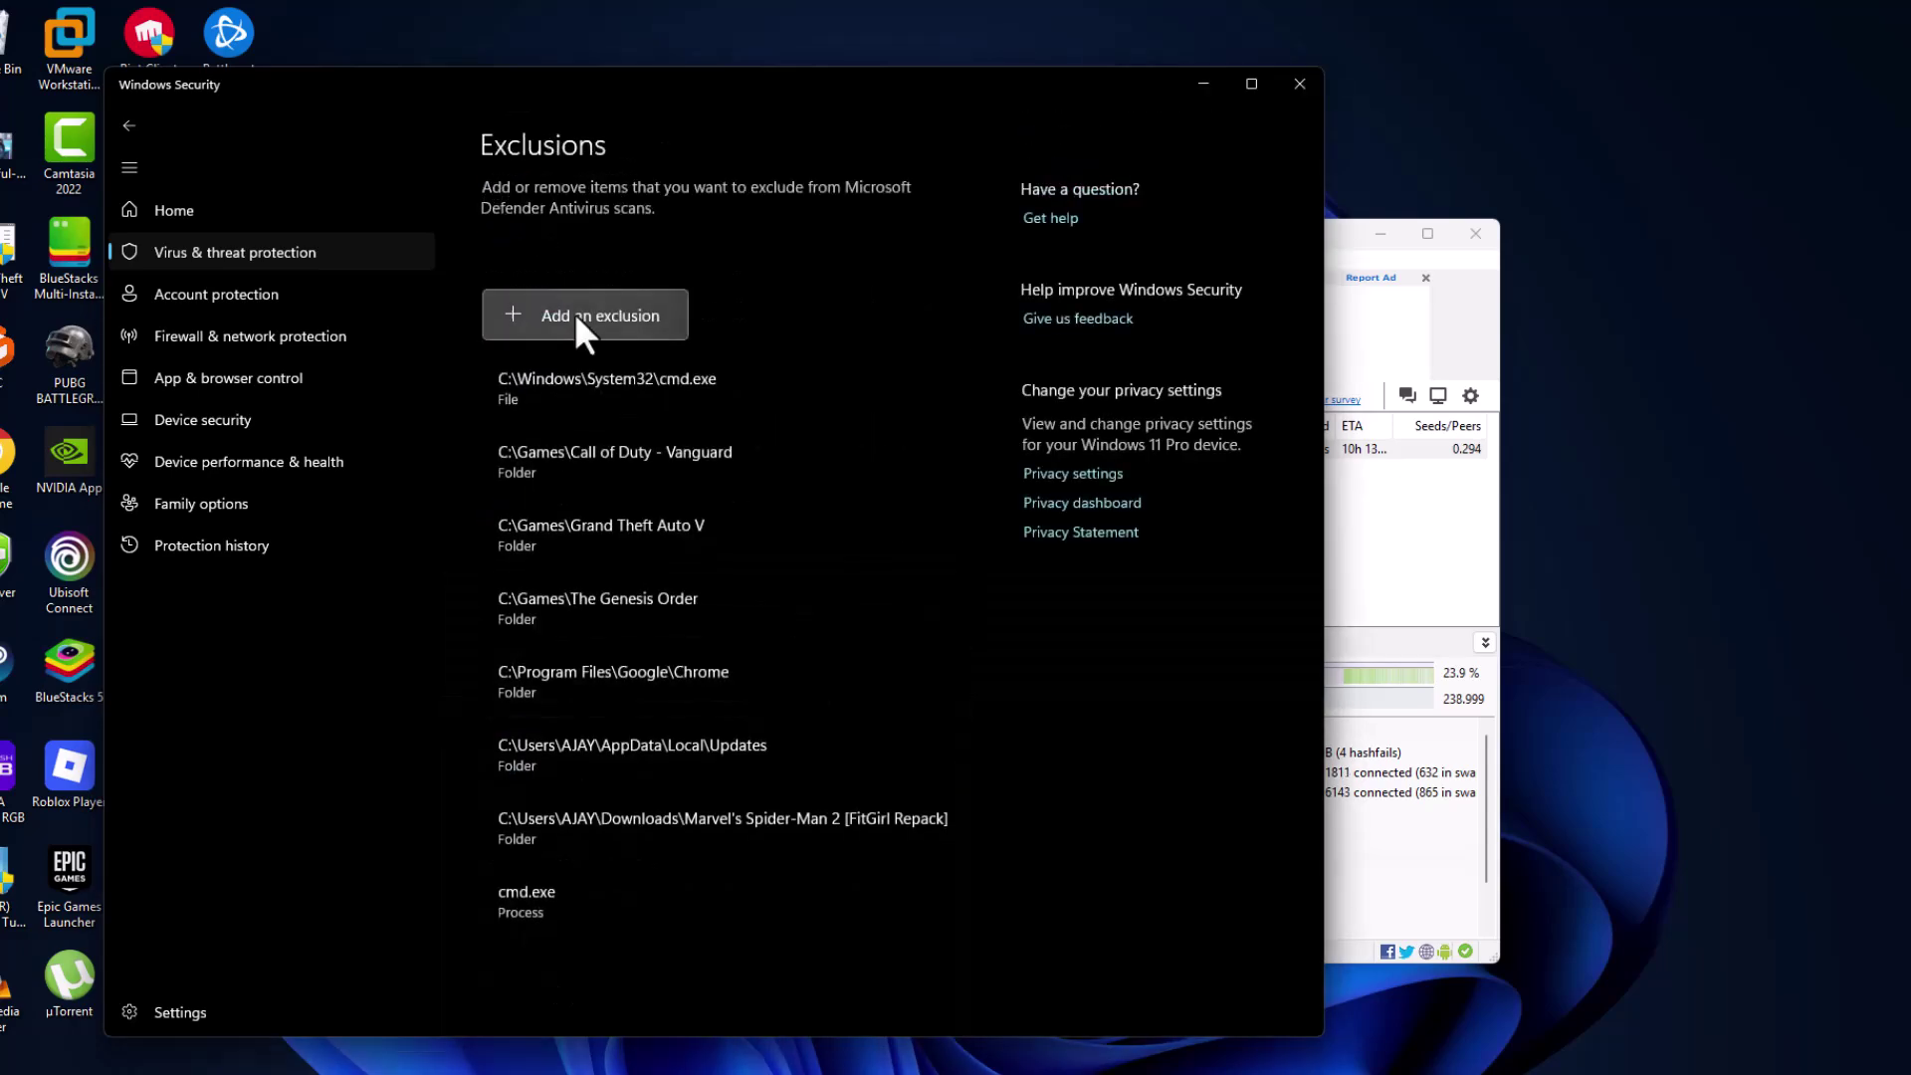
- Add the Downloads 'Marvel's Spider-Man 2' folder as a Defender folder exclusion and verify it
{"action": "left_click", "coordinate": [579, 328]}
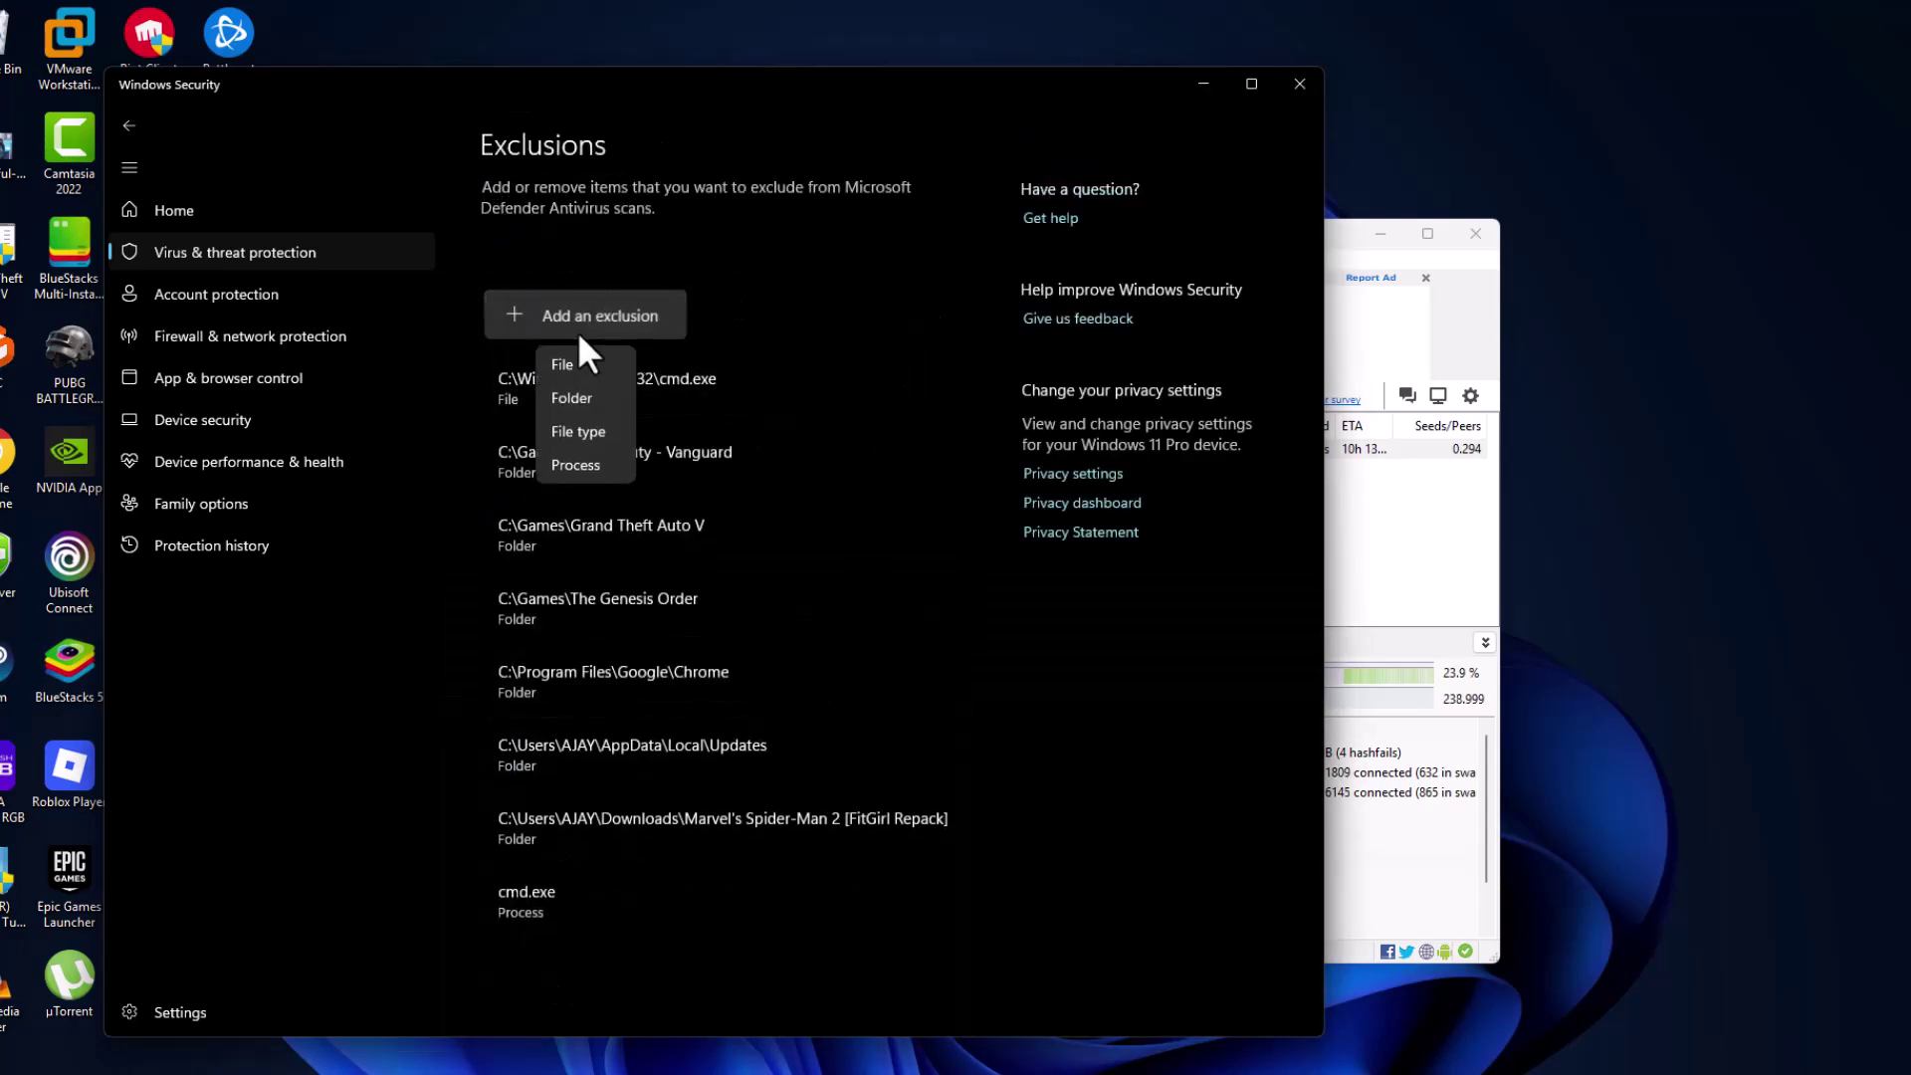
{"action": "left_click", "coordinate": [574, 399]}
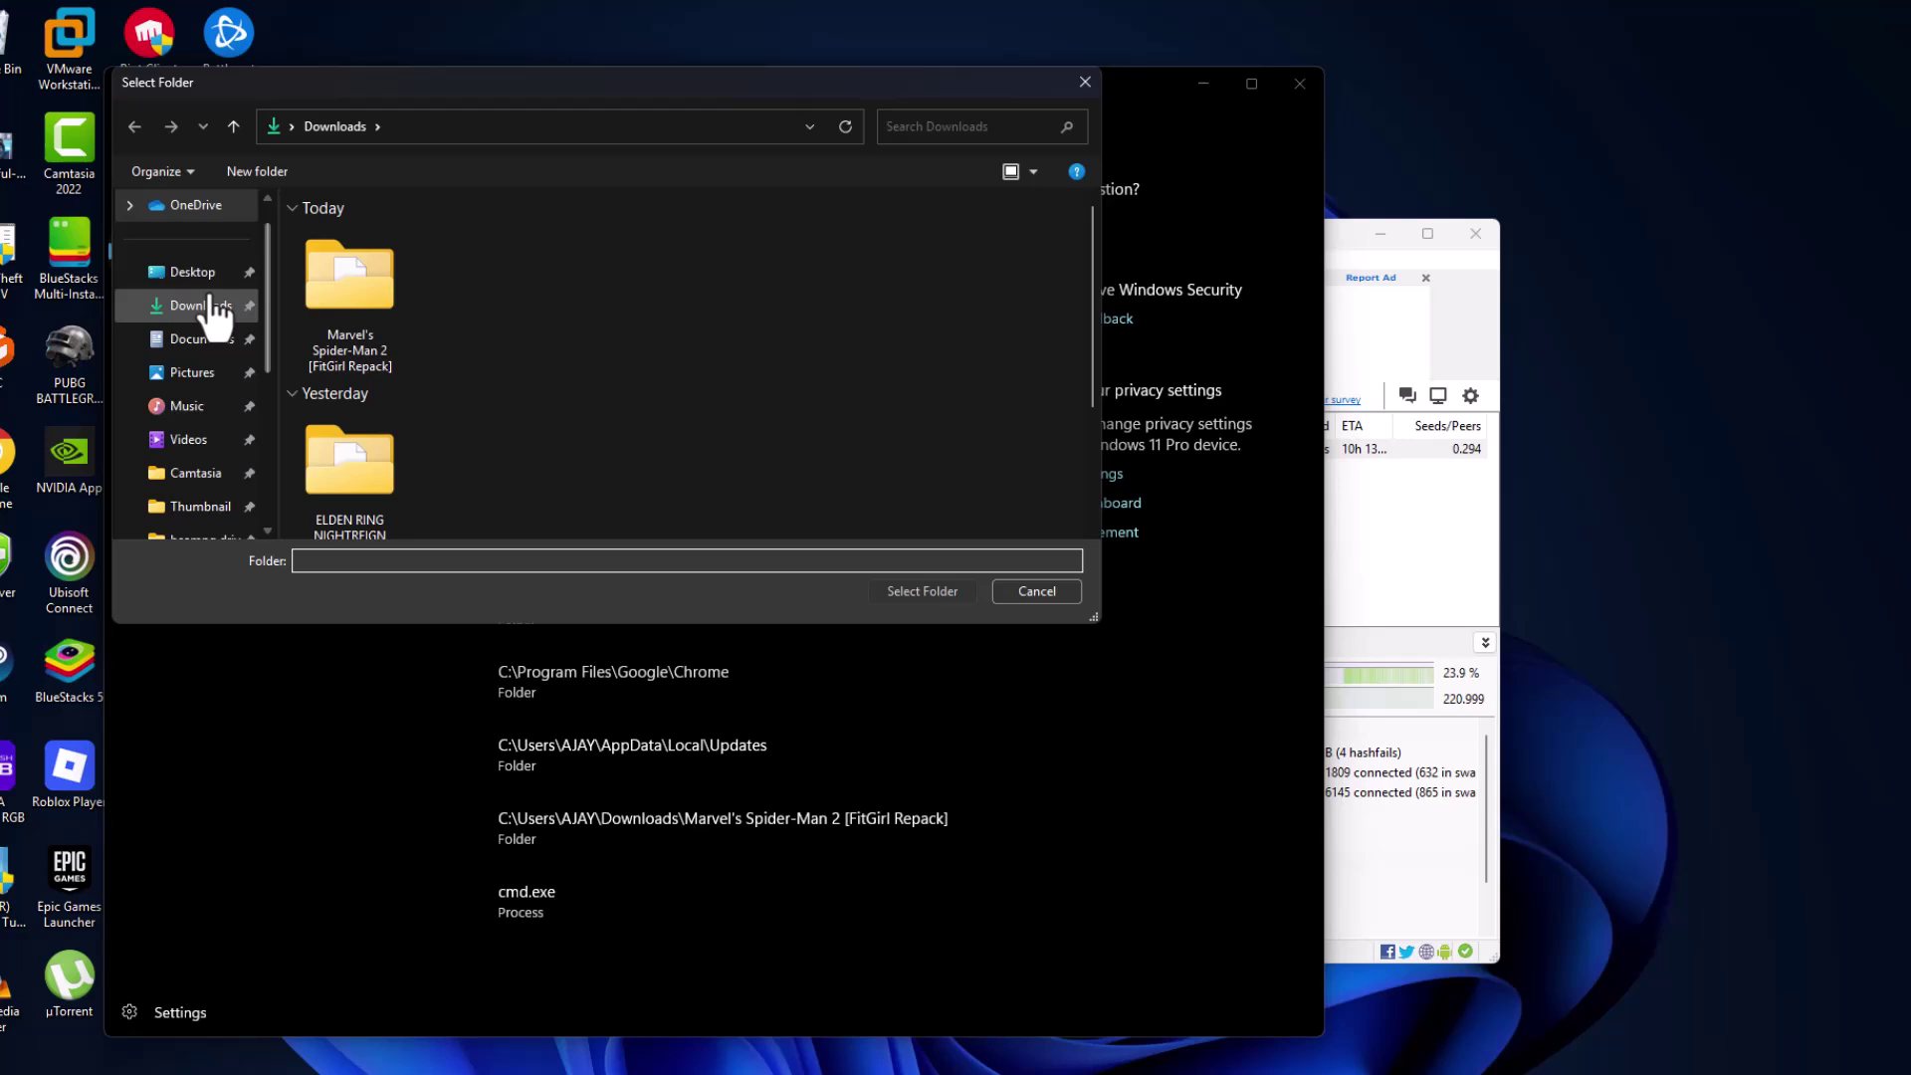
{"action": "left_click", "coordinate": [201, 306]}
{"action": "left_click", "coordinate": [363, 328]}
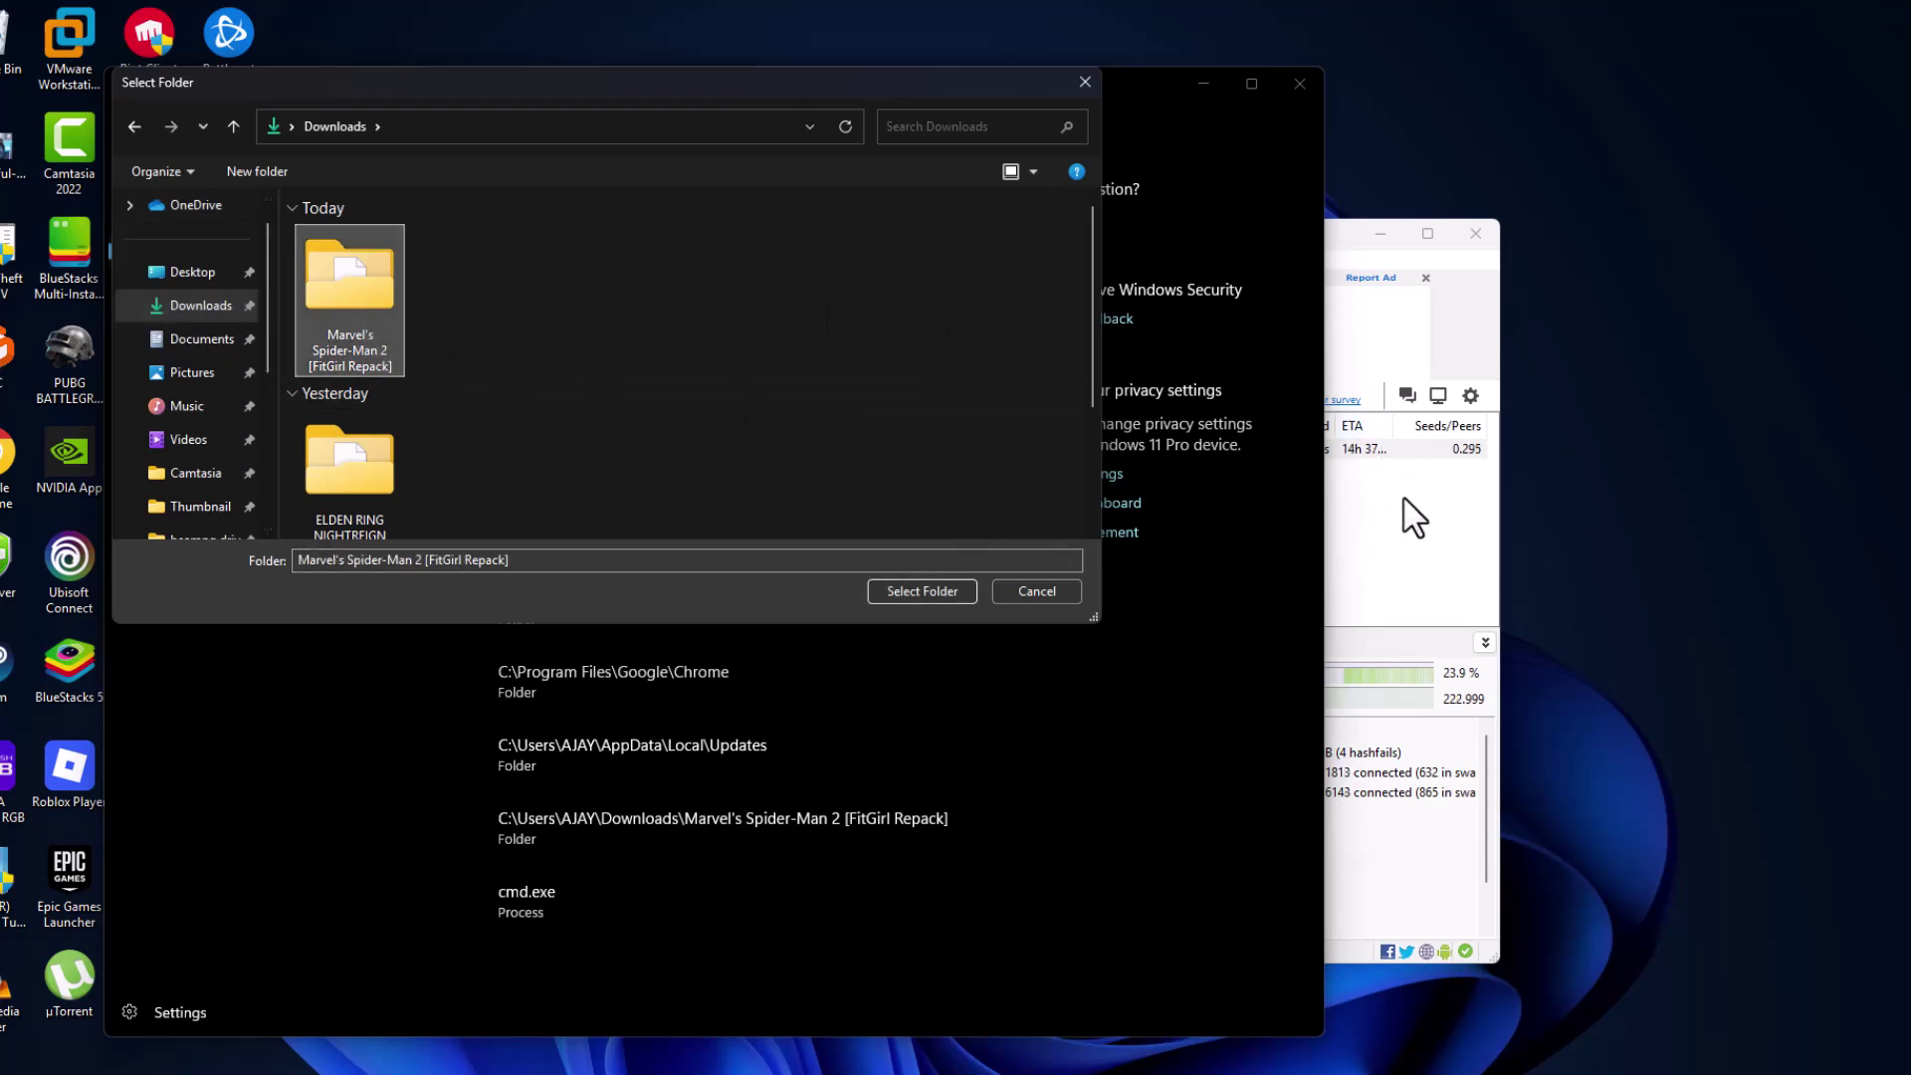
{"action": "left_click", "coordinate": [1414, 568]}
{"action": "left_click", "coordinate": [696, 450]}
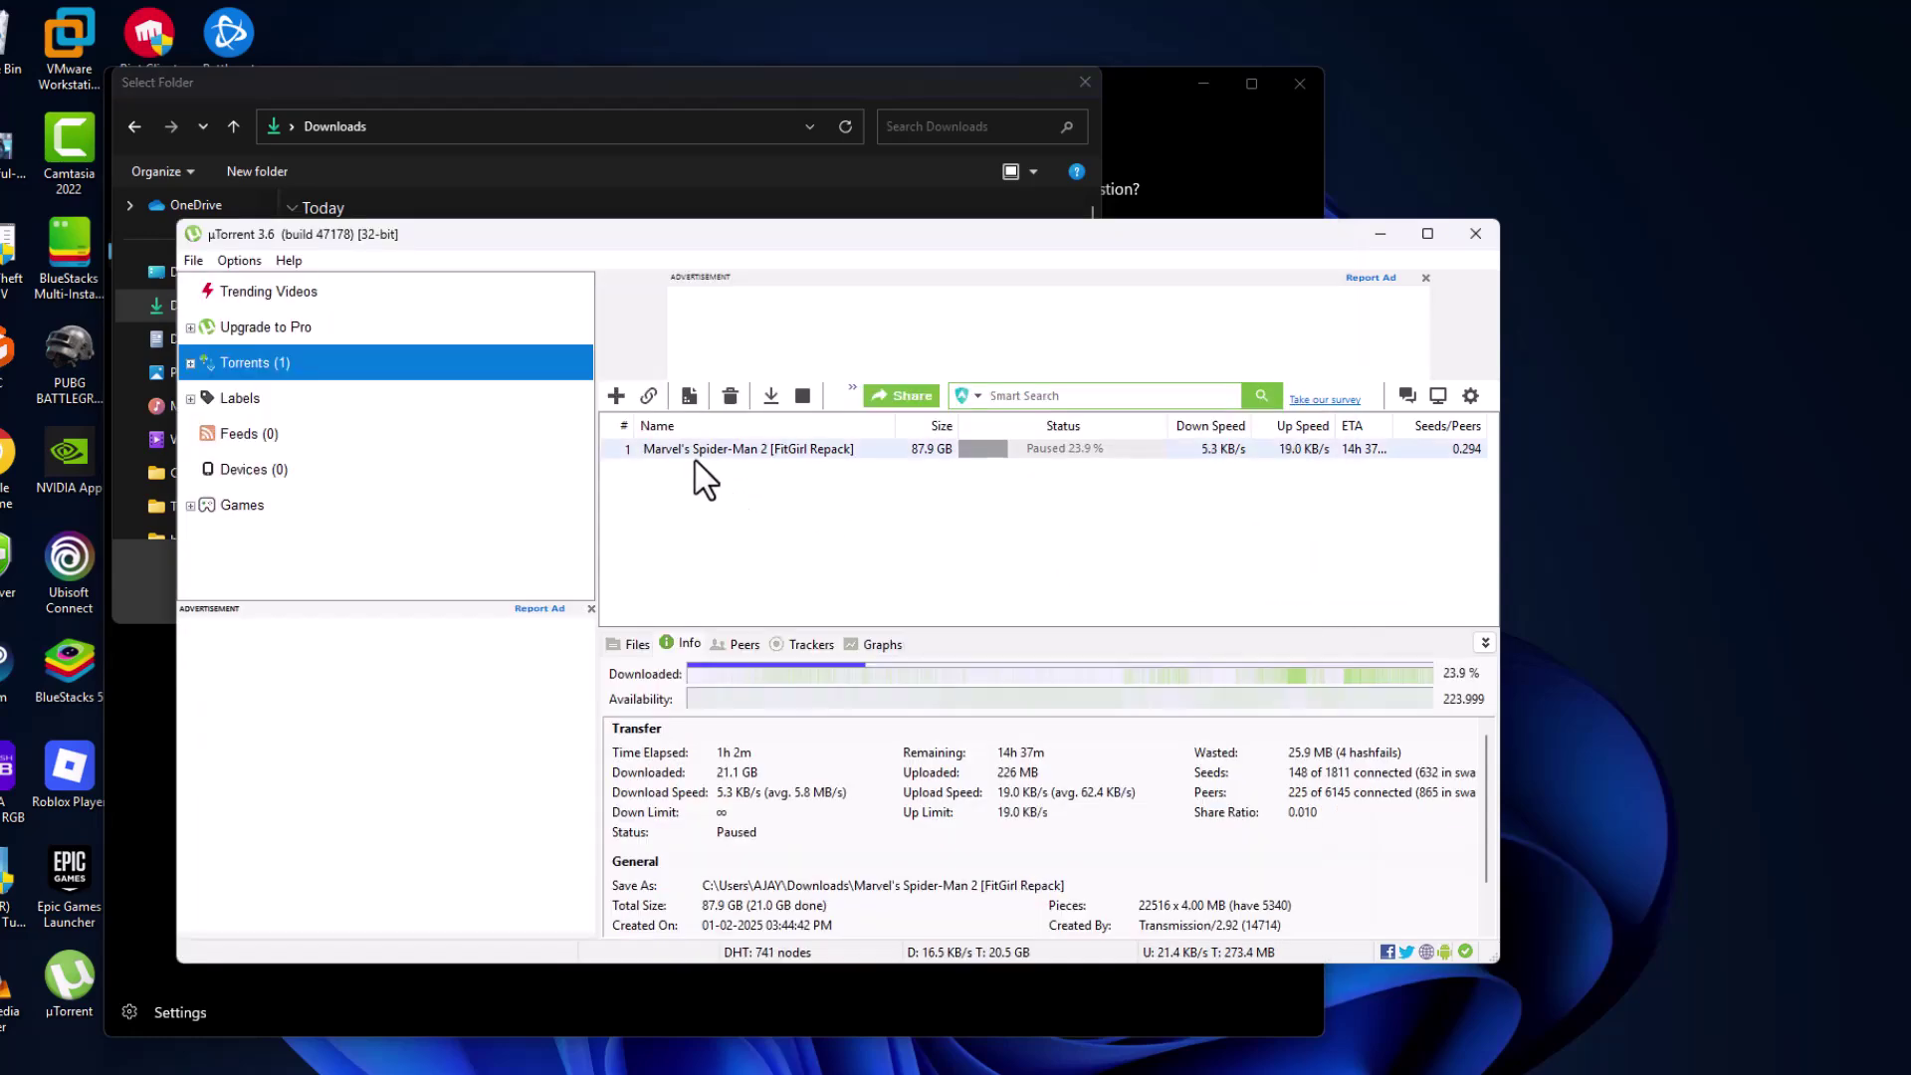
{"action": "left_click", "coordinate": [648, 87]}
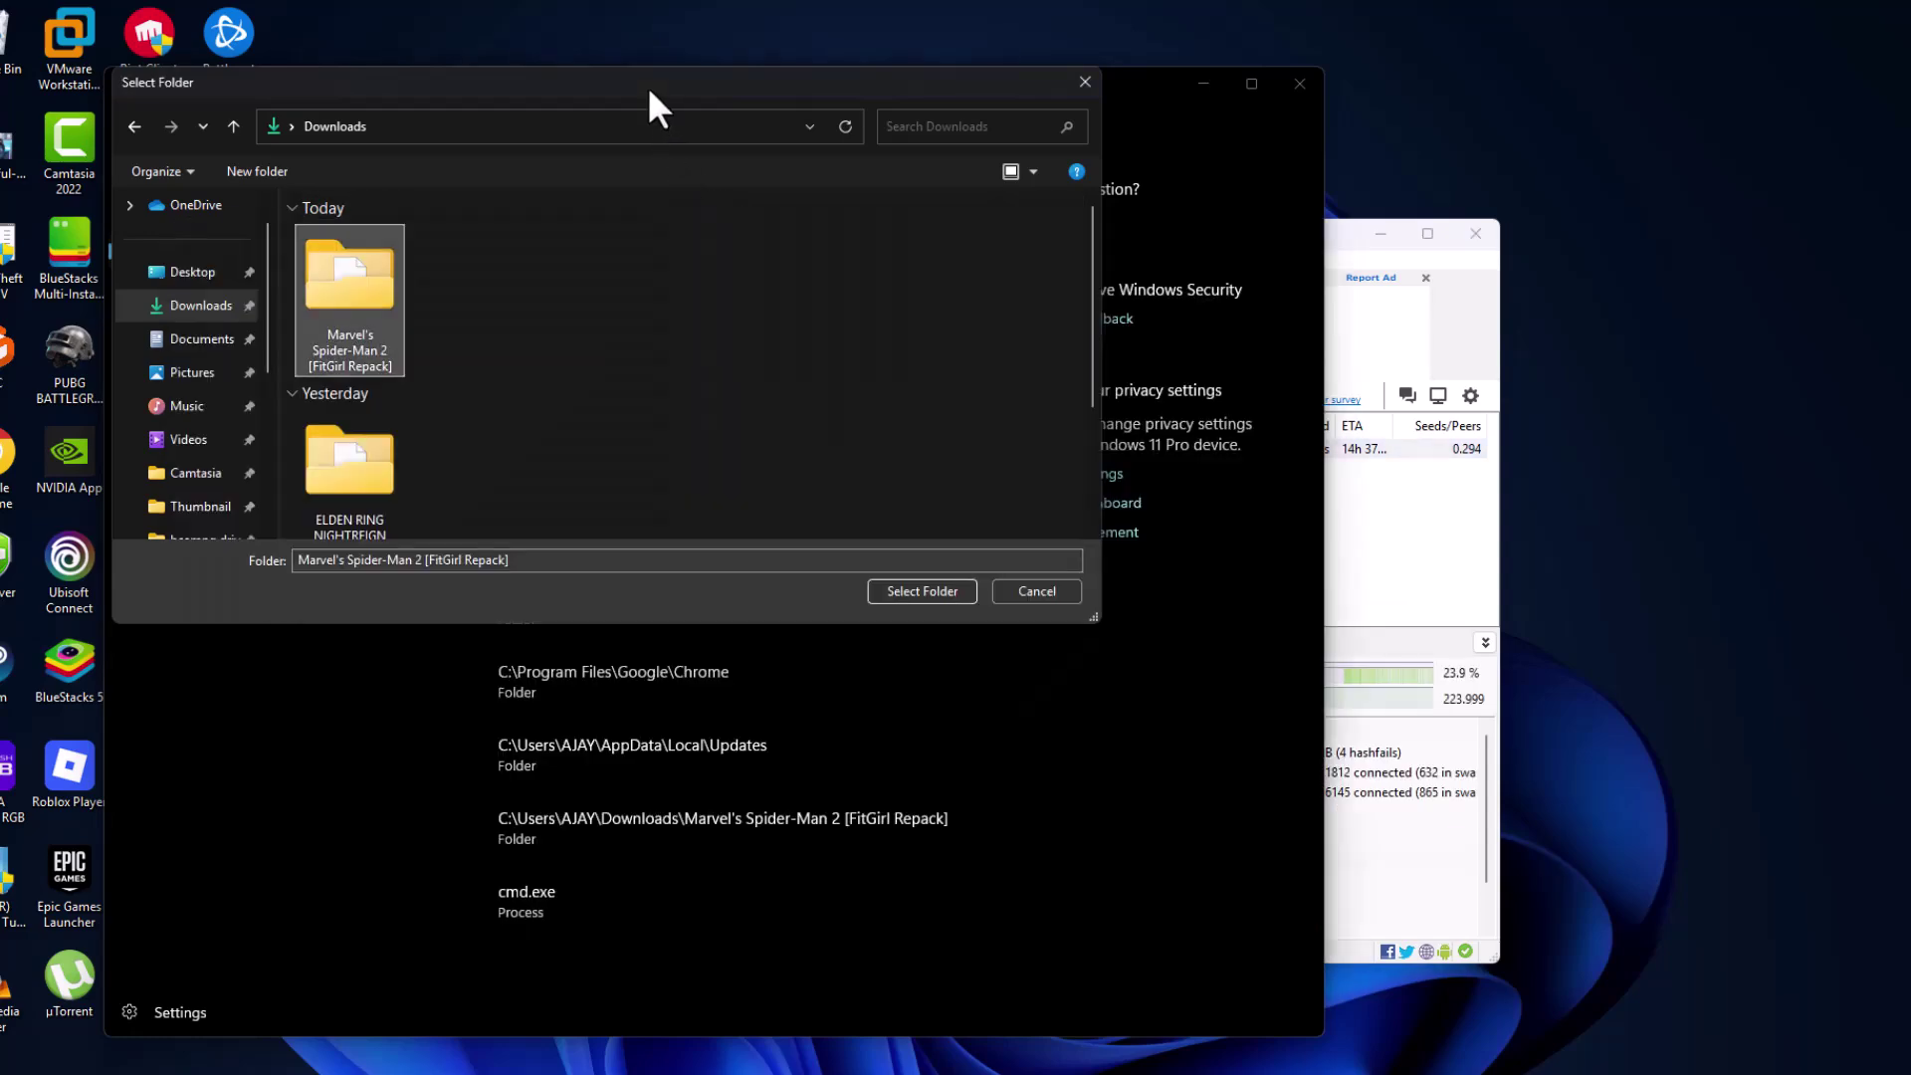
{"action": "left_click", "coordinate": [337, 260]}
{"action": "left_click", "coordinate": [906, 590]}
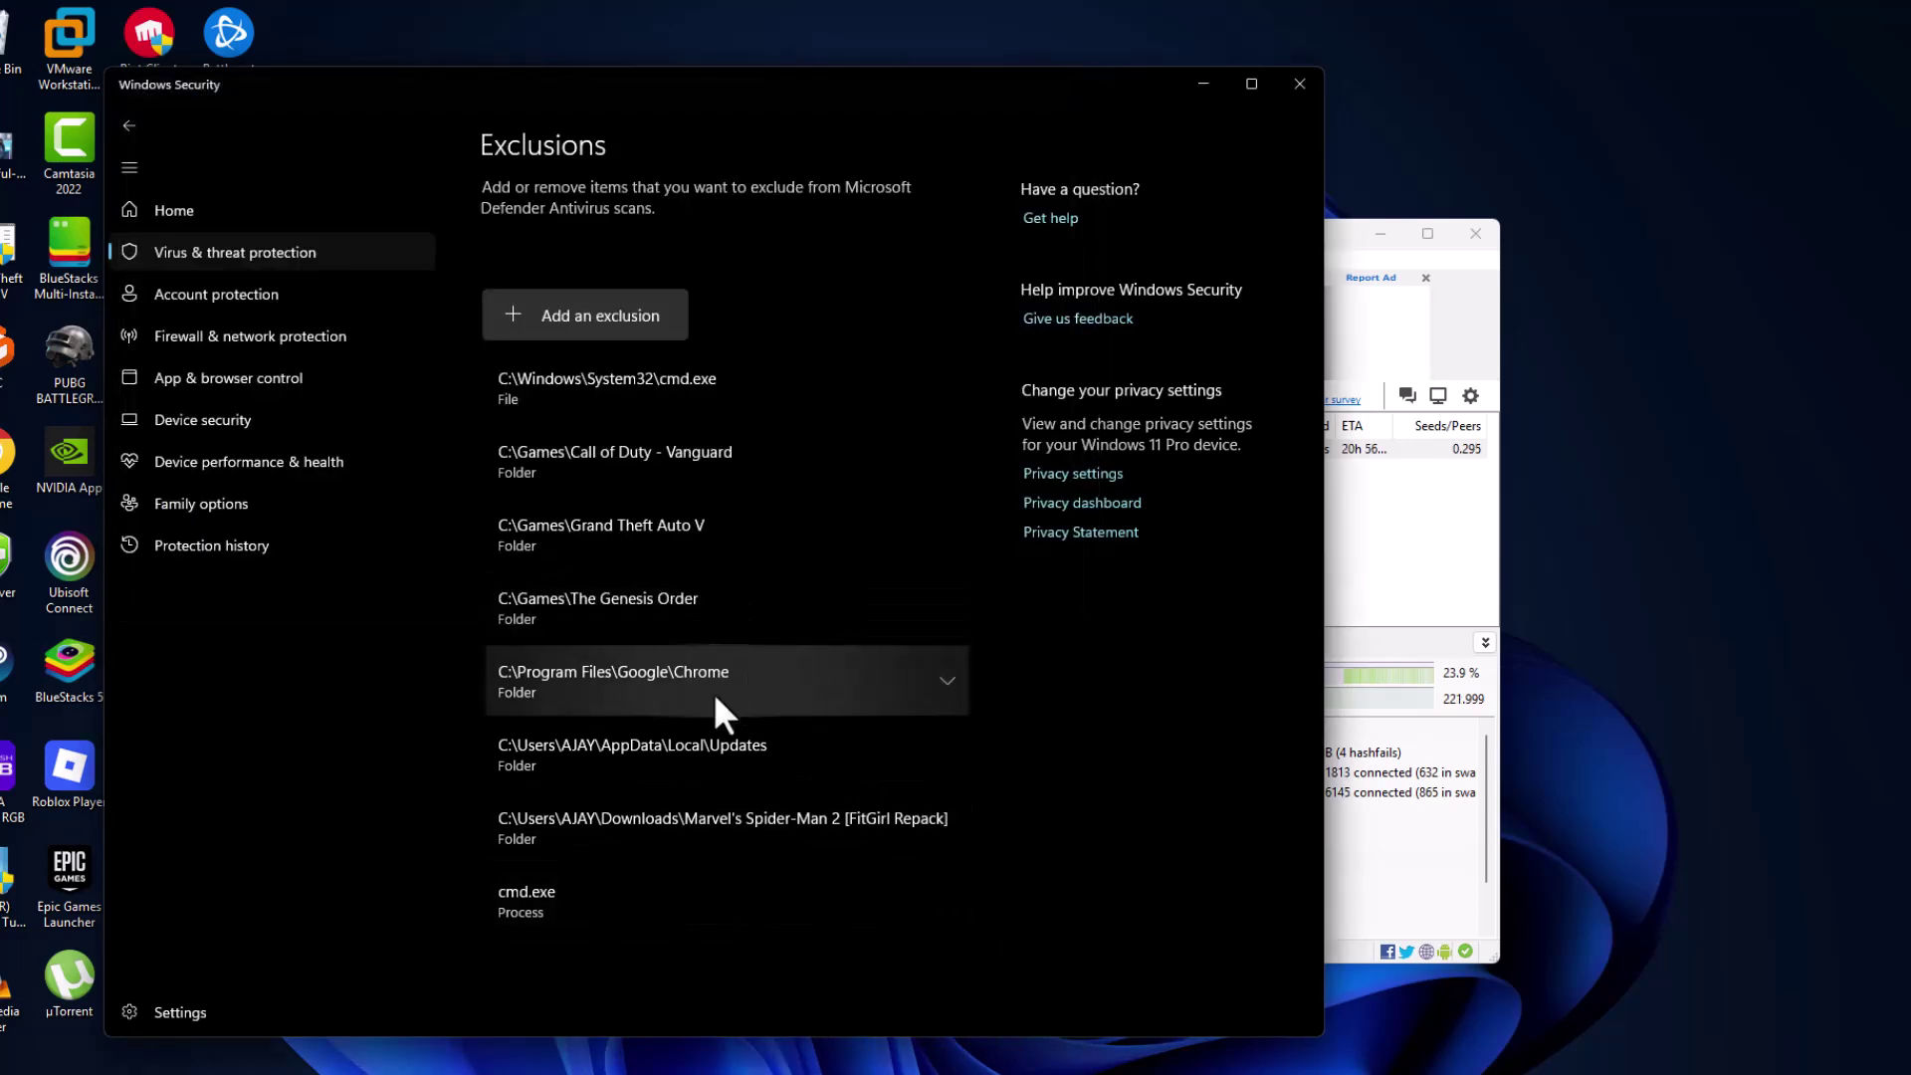
{"action": "left_click", "coordinate": [672, 813]}
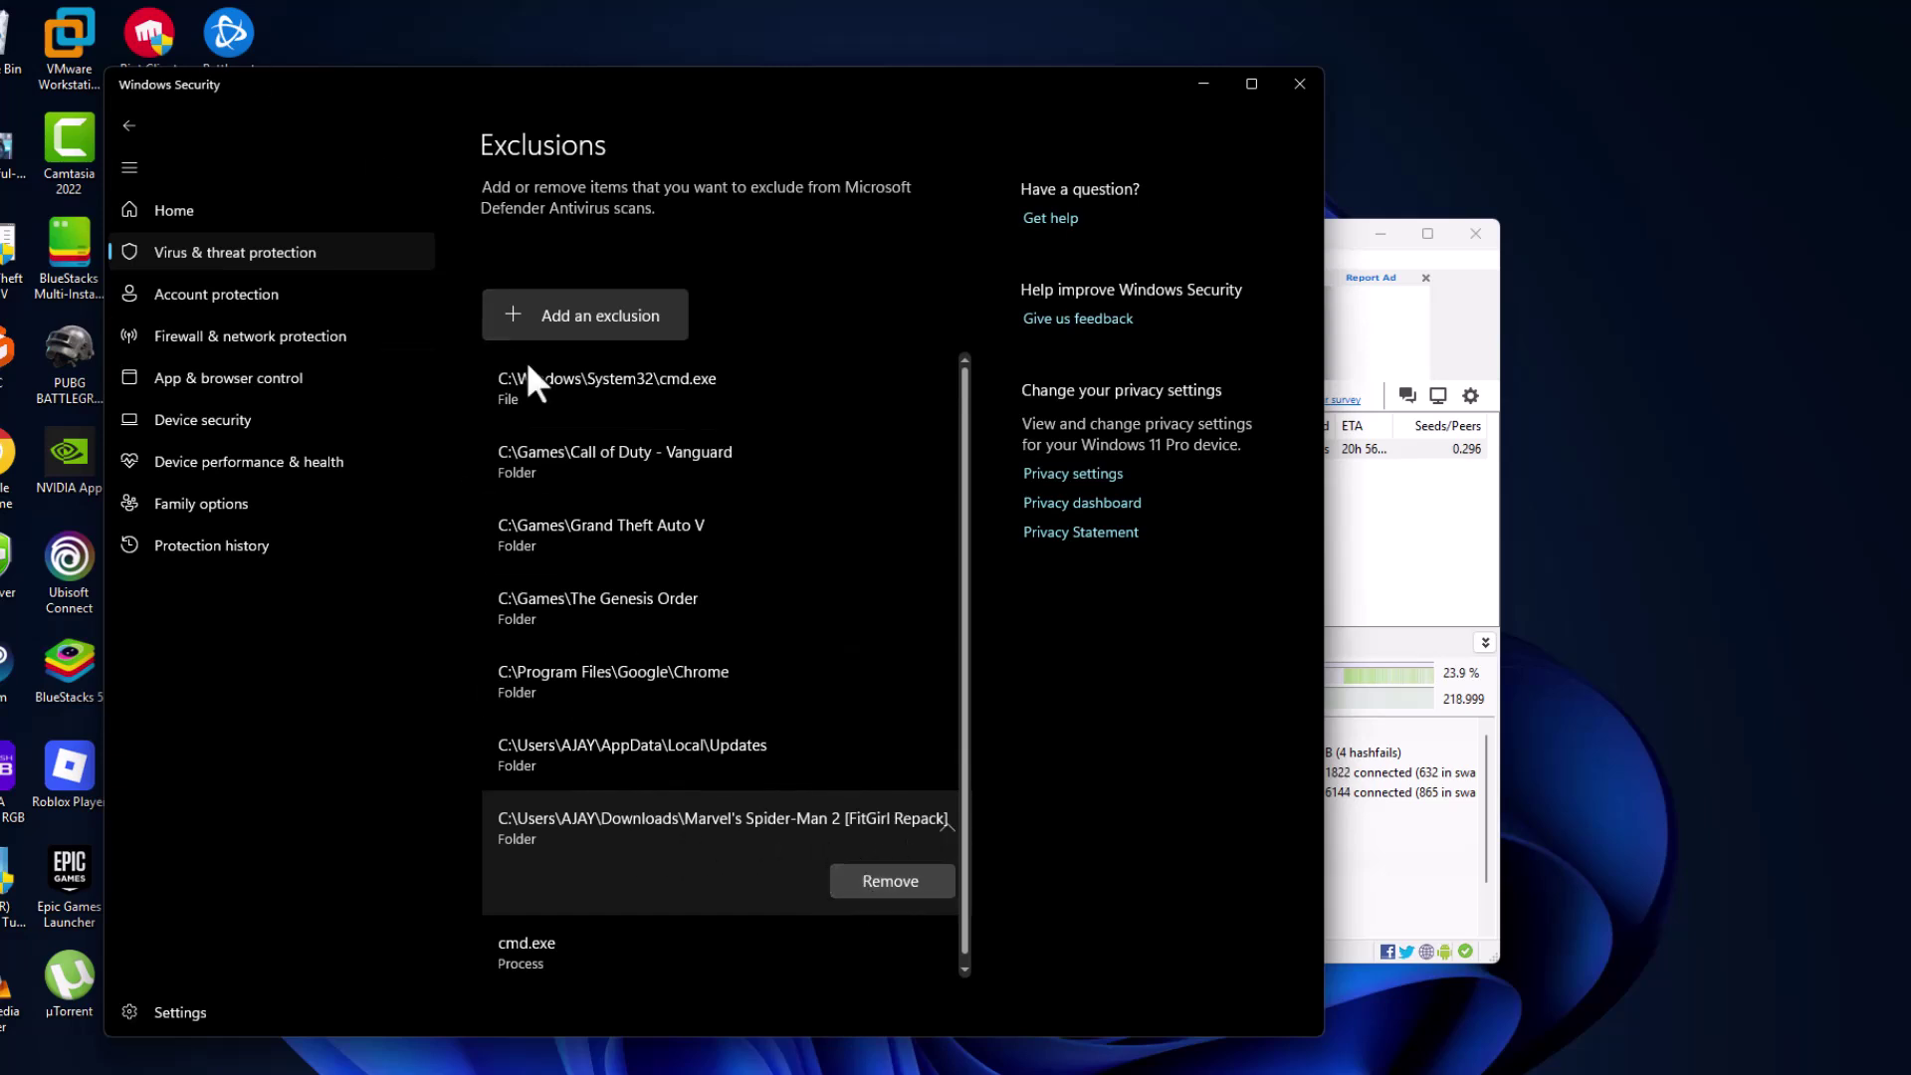
- Close Windows Security and Force Start the Spider-Man 2 torrent
{"action": "left_click", "coordinate": [1294, 85]}
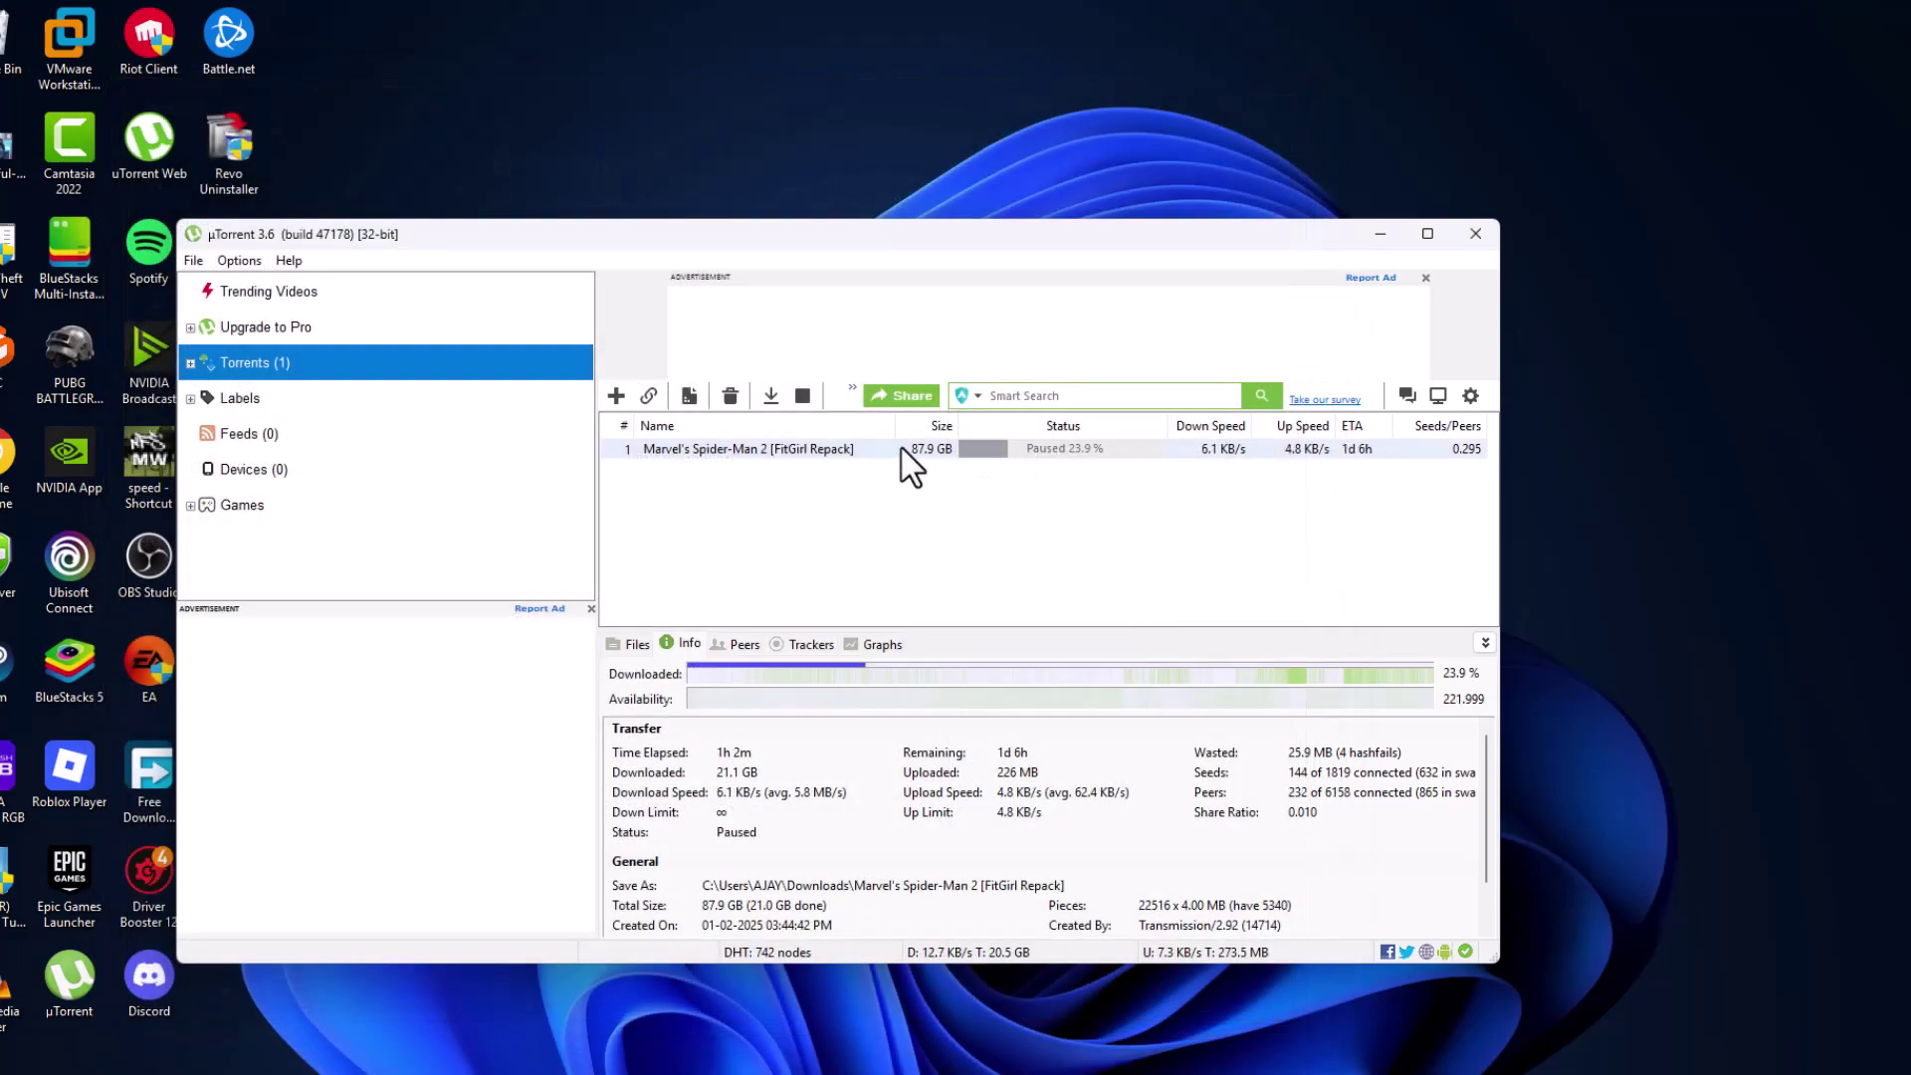
{"action": "right_click", "coordinate": [903, 451]}
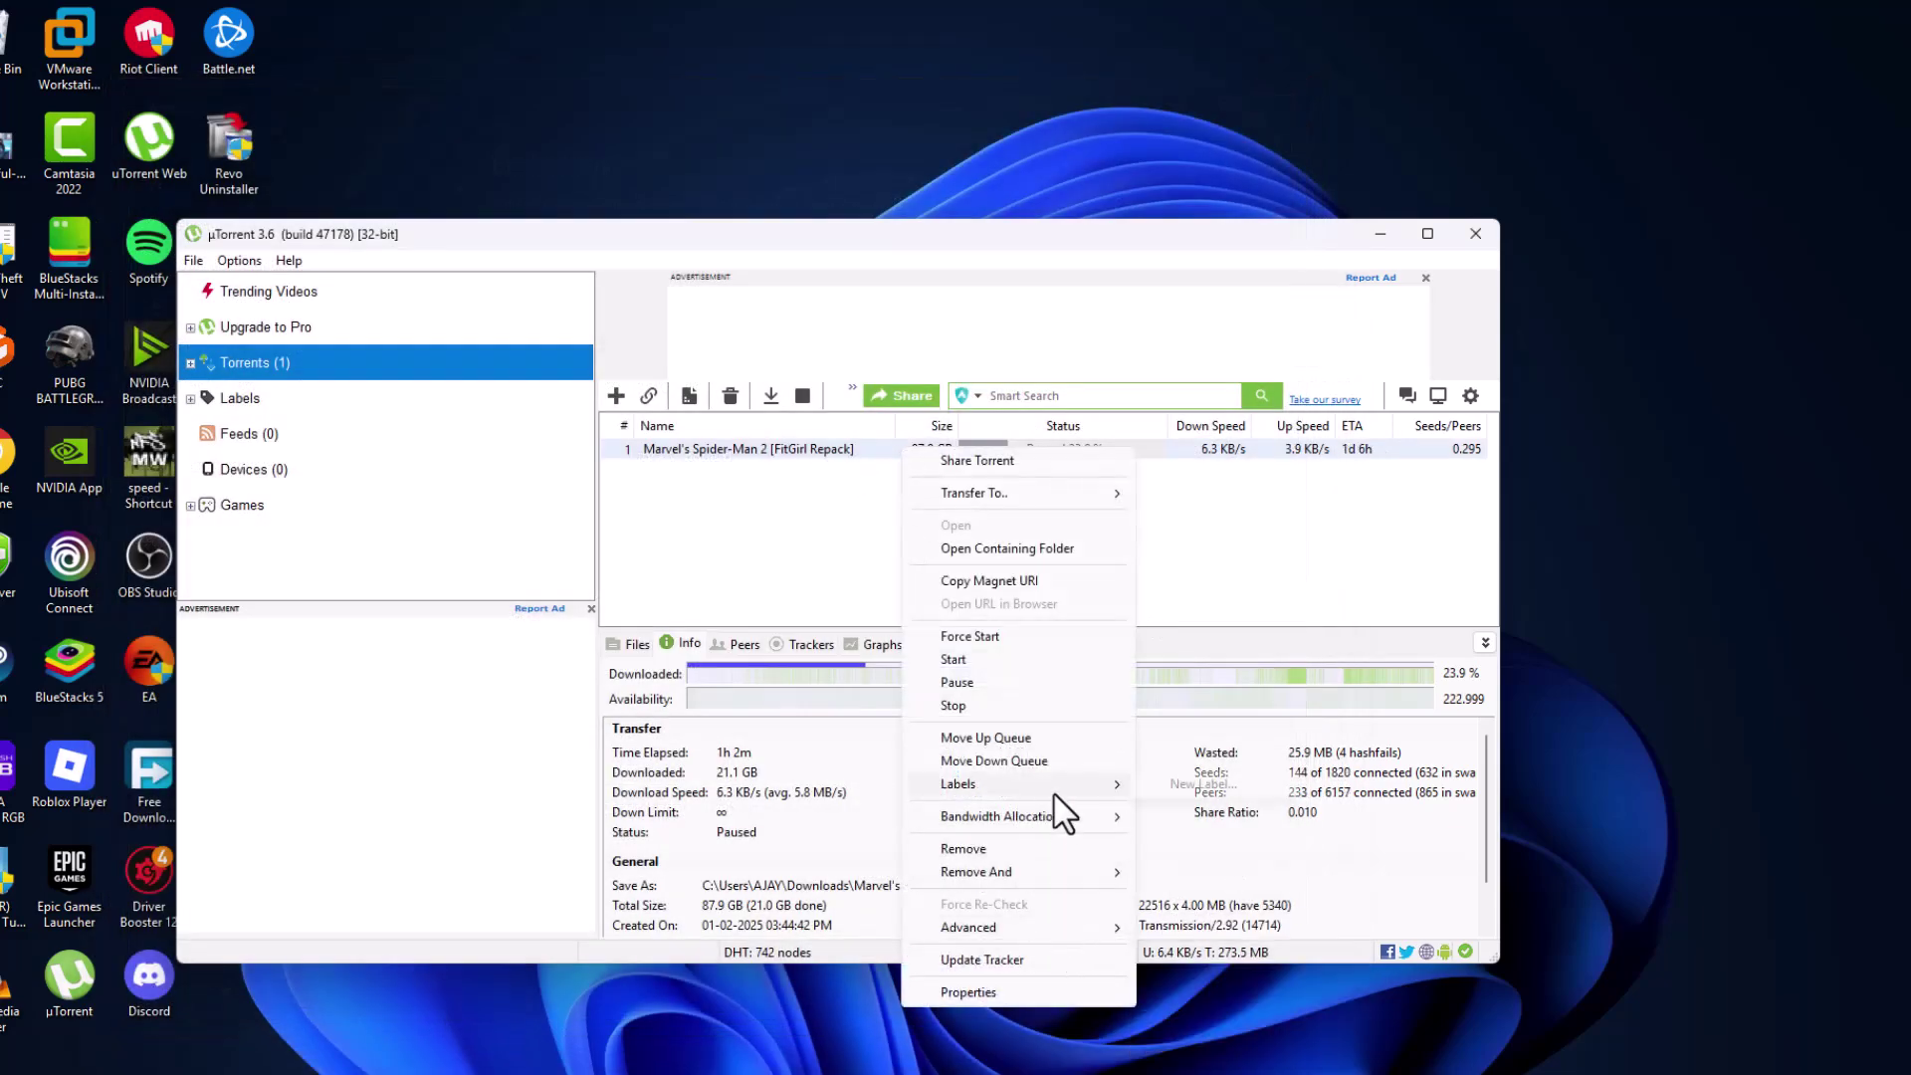
{"action": "left_click", "coordinate": [996, 638]}
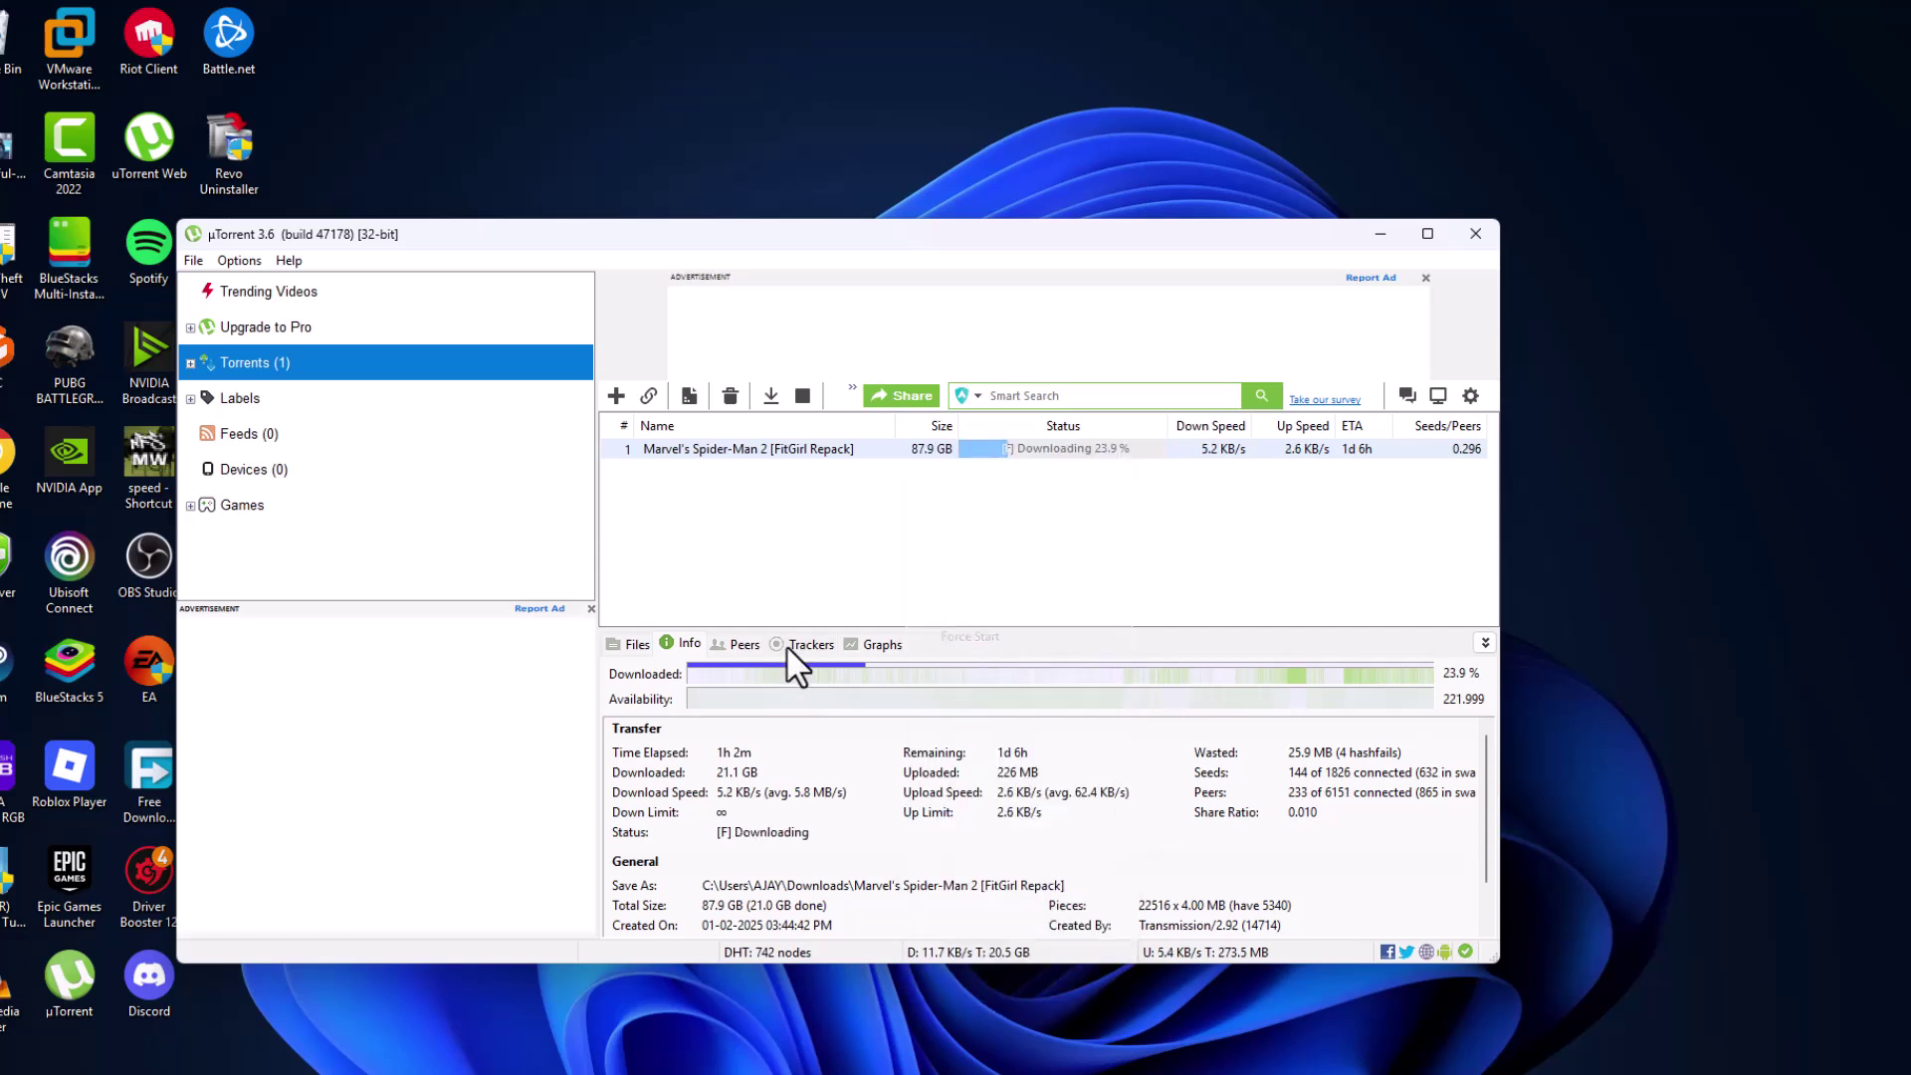